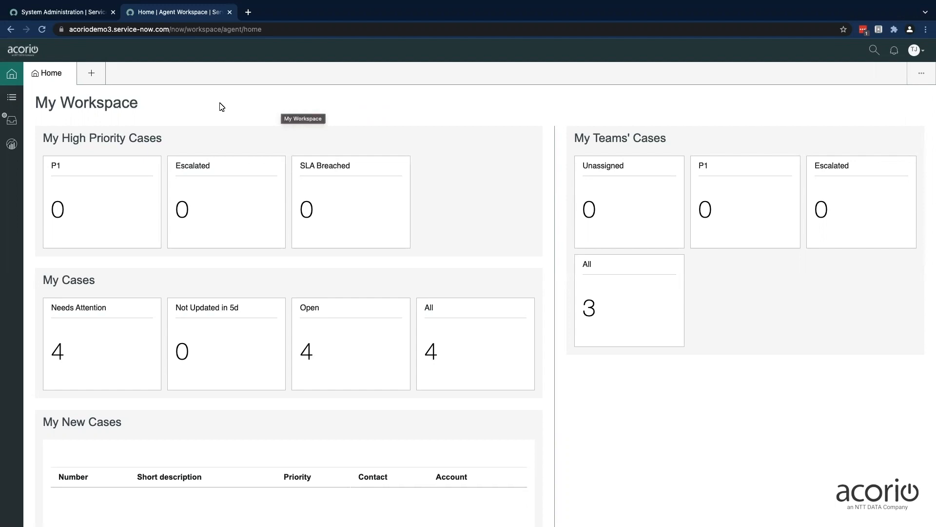
Start a new Widget Case for the account Boxeo USA and choose the customer's contact person
left_click(92, 75)
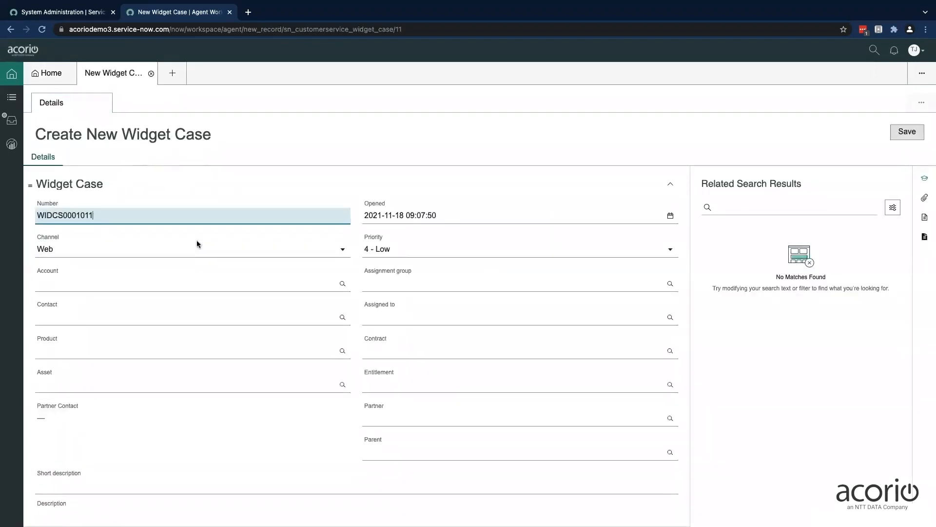
left_click(185, 282)
type("box")
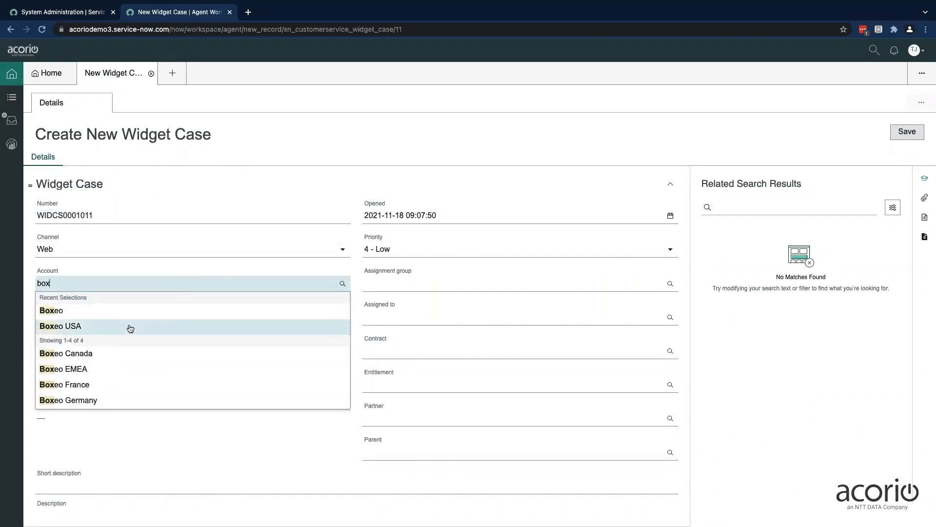
left_click(130, 326)
left_click(158, 316)
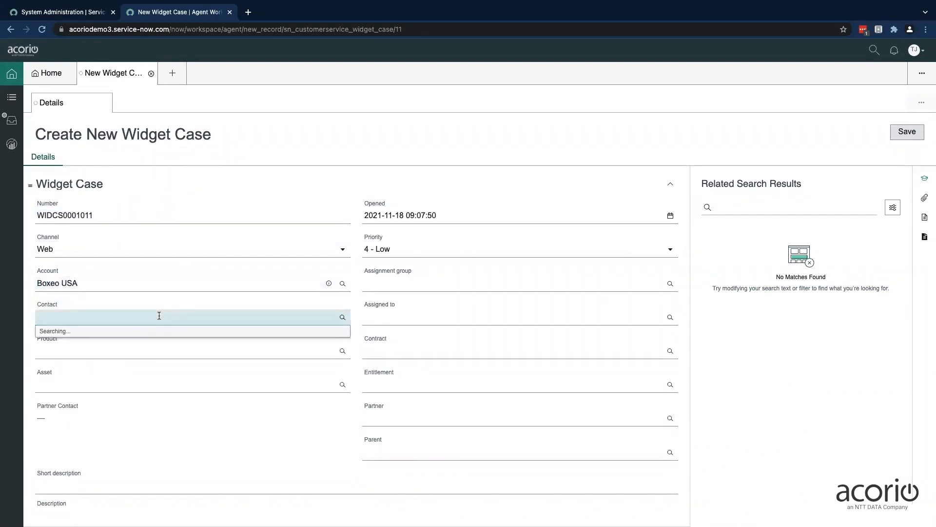
left_click(151, 342)
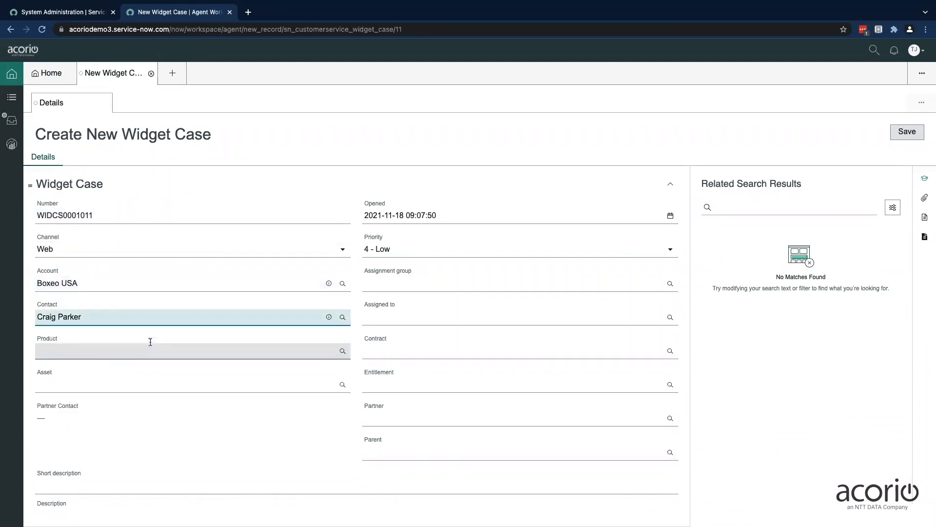
Set the case's product to Iris 5875 and its assignment group to Database San Diego
left_click(164, 348)
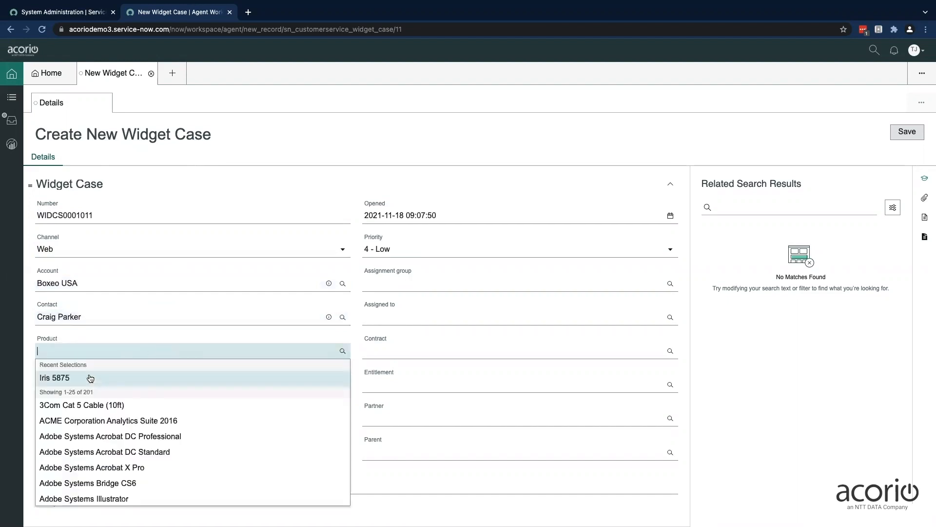
left_click(76, 380)
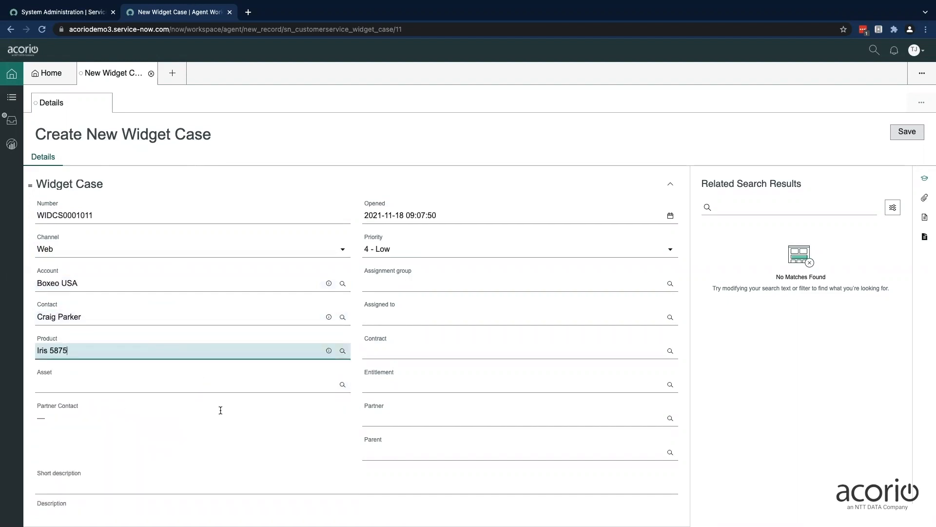
left_click(392, 287)
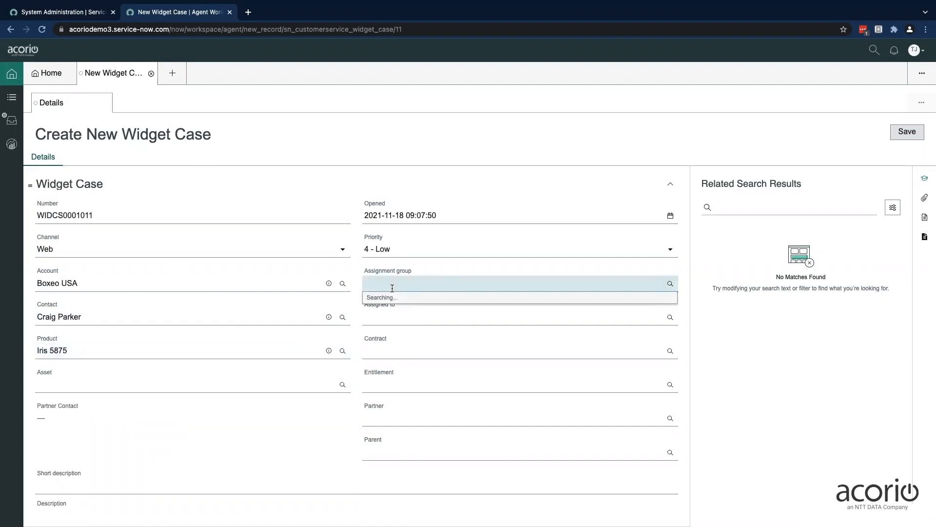
type("data")
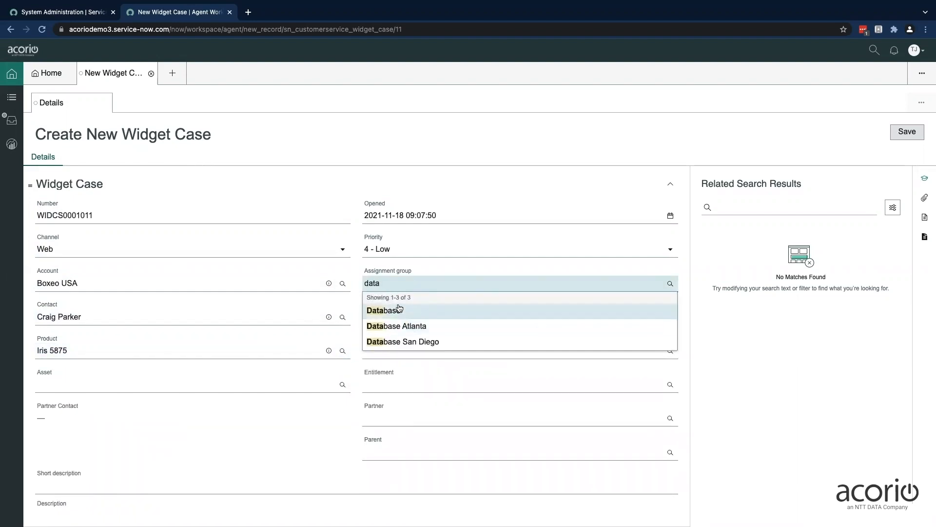
left_click(414, 341)
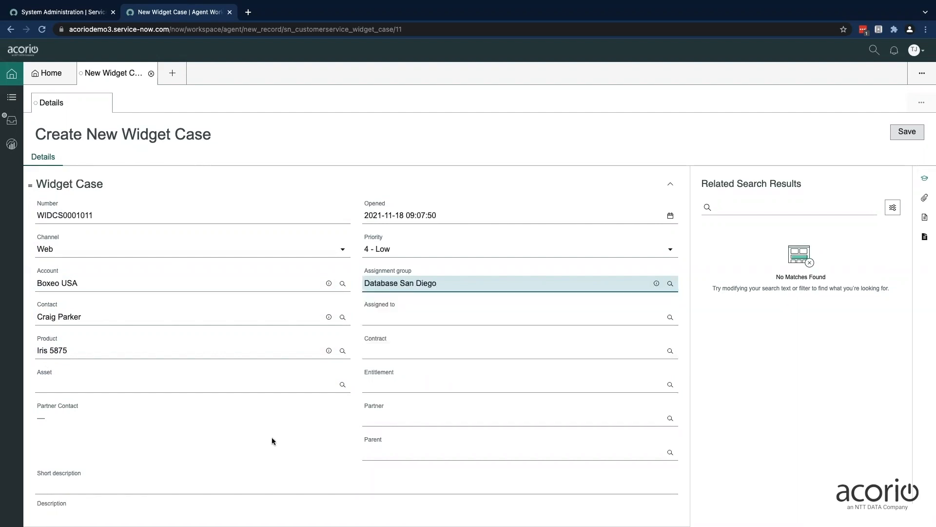
Enter "Iris is running slow" as the case's short description
scroll(256, 437, "down", 2)
left_click(199, 409)
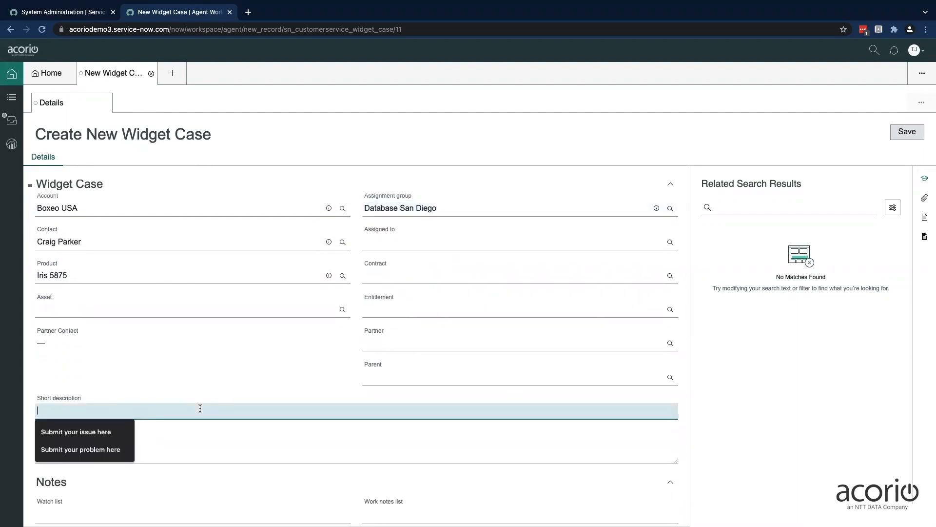
type("Iti")
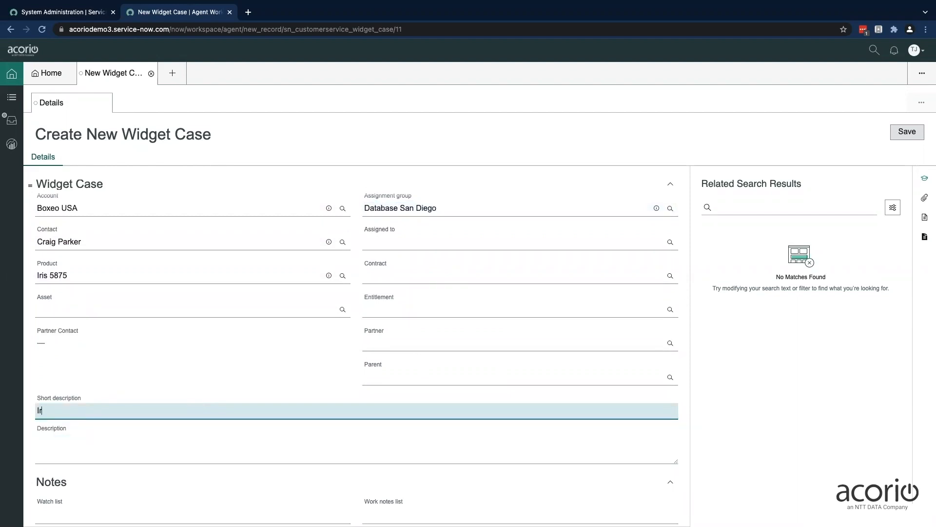
type("s is running slow")
Enter the description "Iris is taking too long to start up." and save the new case
left_click(227, 435)
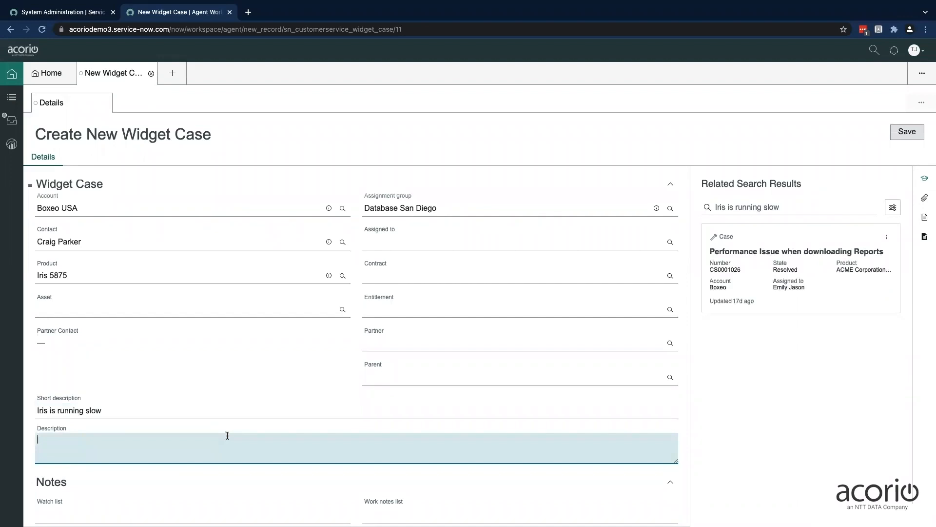
type("Iris is taking too long to start up.")
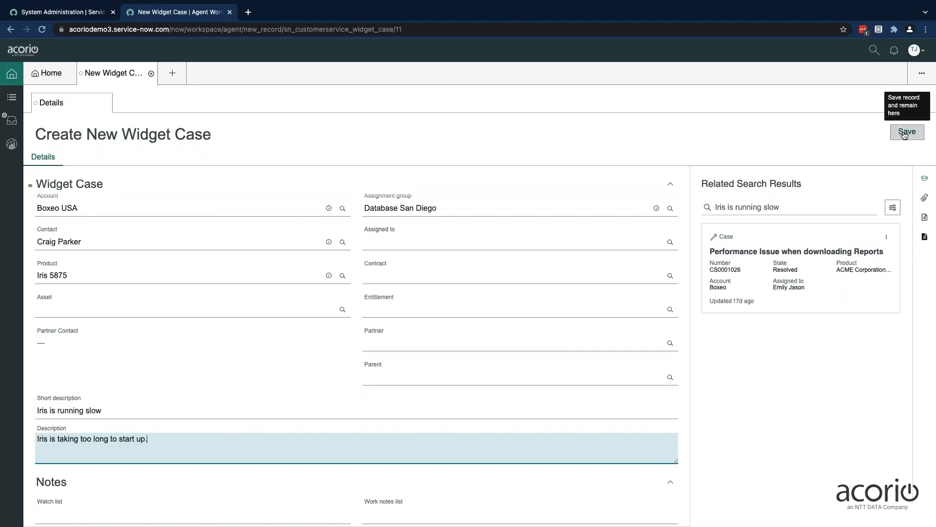
left_click(905, 134)
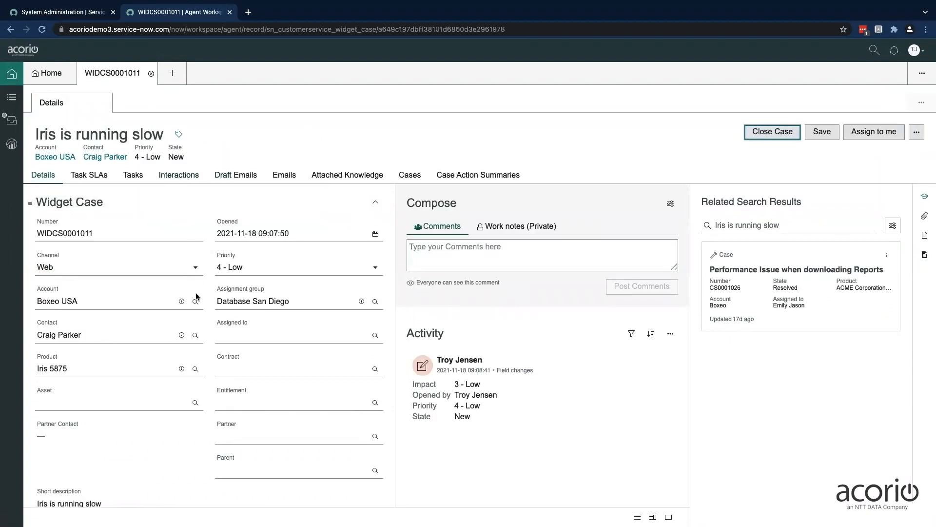
Assign the saved widget case to yourself and dismiss the notification
scroll(181, 341, "down", 2)
scroll(181, 342, "up", 2)
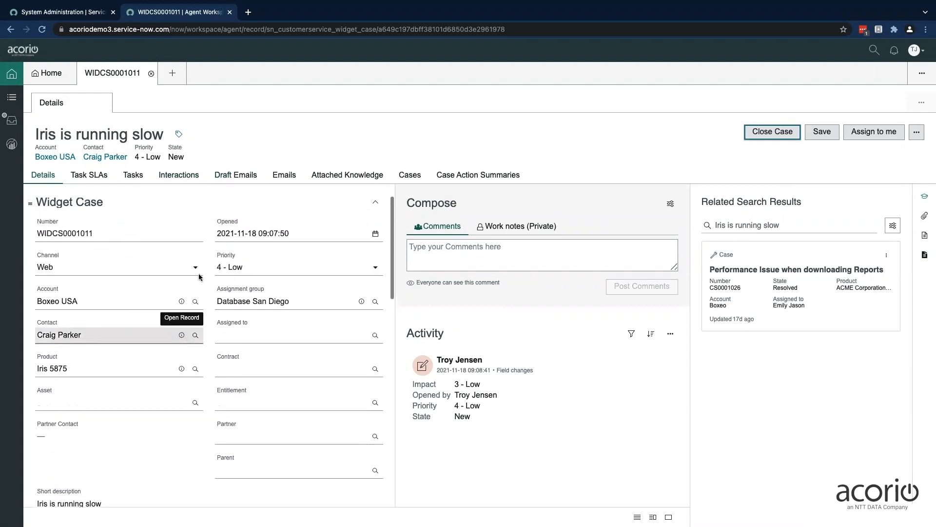
left_click(862, 135)
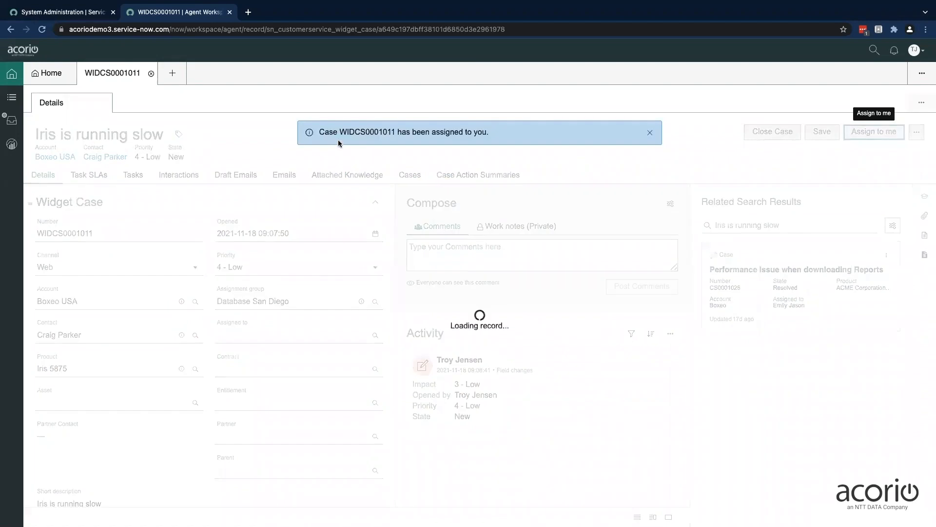
left_click(649, 132)
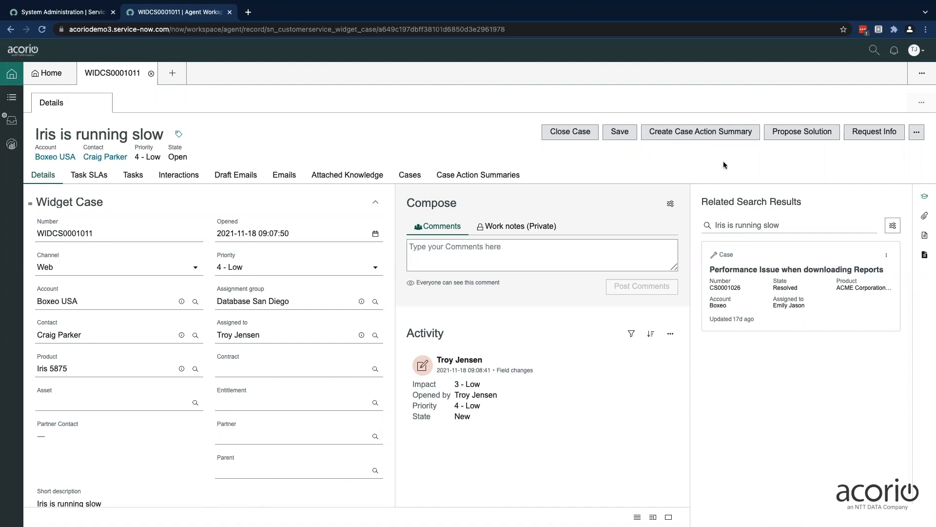
Create a case action summary from the widget case and check its short description and case description fields
left_click(699, 137)
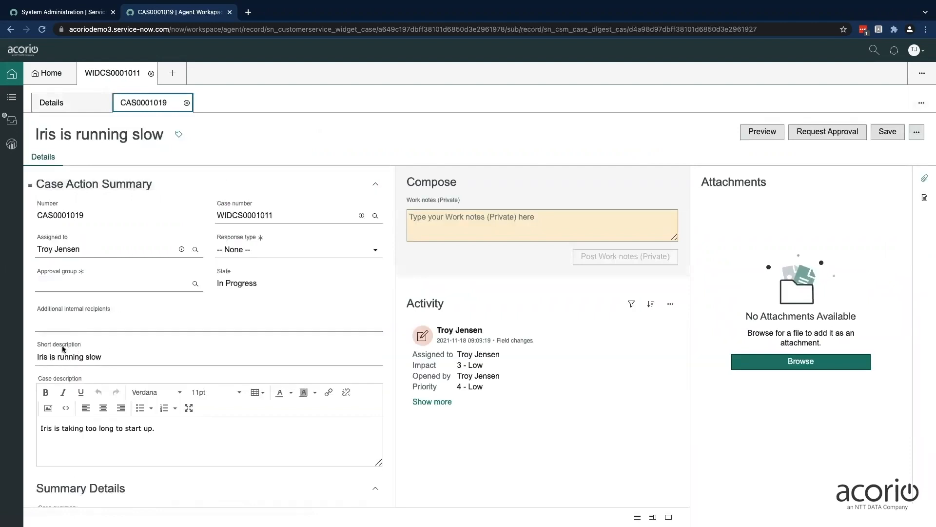
left_click_drag(37, 345, 82, 345)
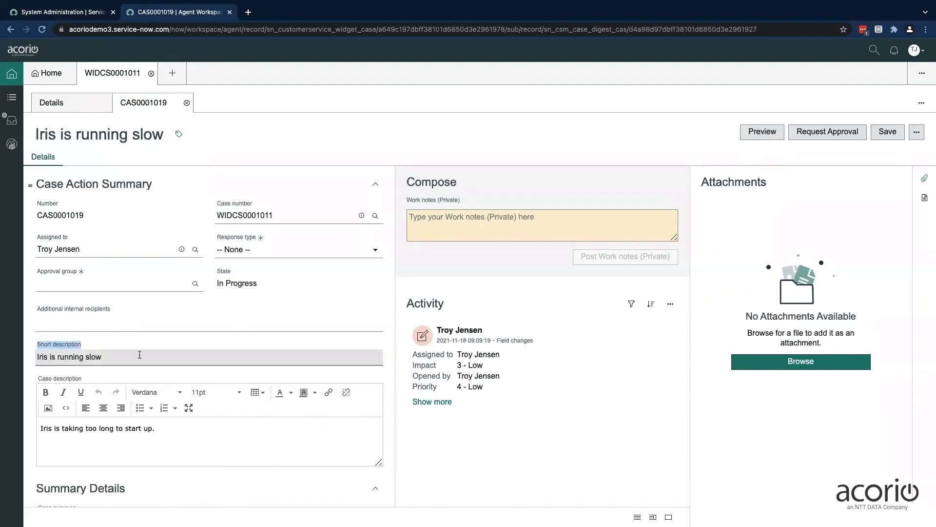
left_click_drag(39, 379, 88, 381)
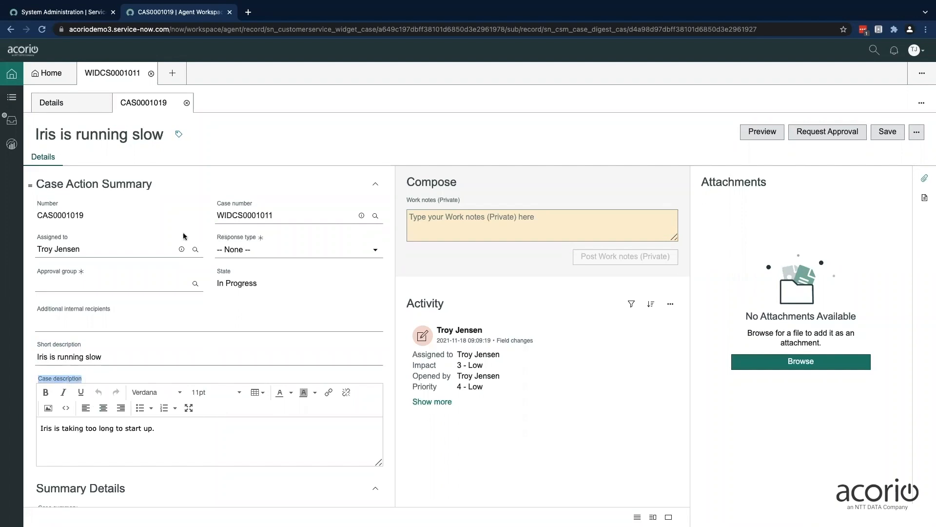
Set the summary's response type to Interim and its approval group to Database San Diego
left_click(280, 254)
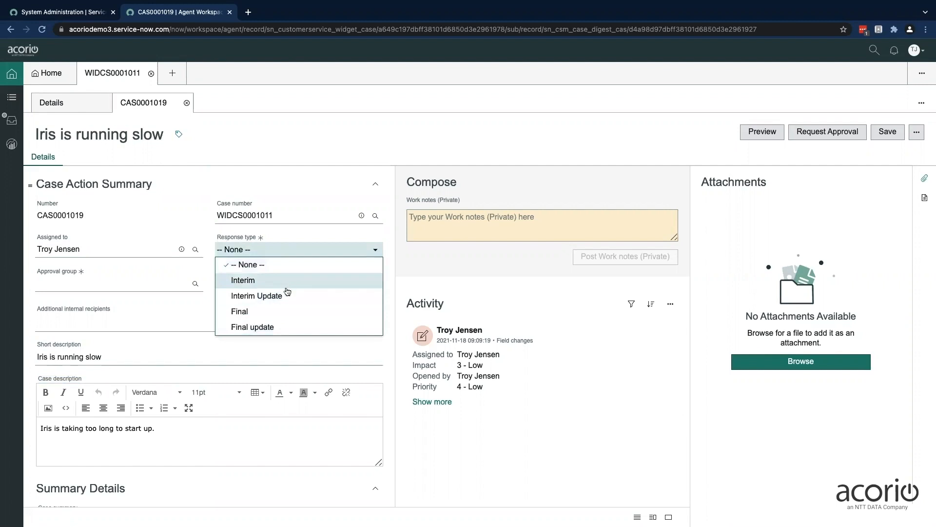
left_click(241, 282)
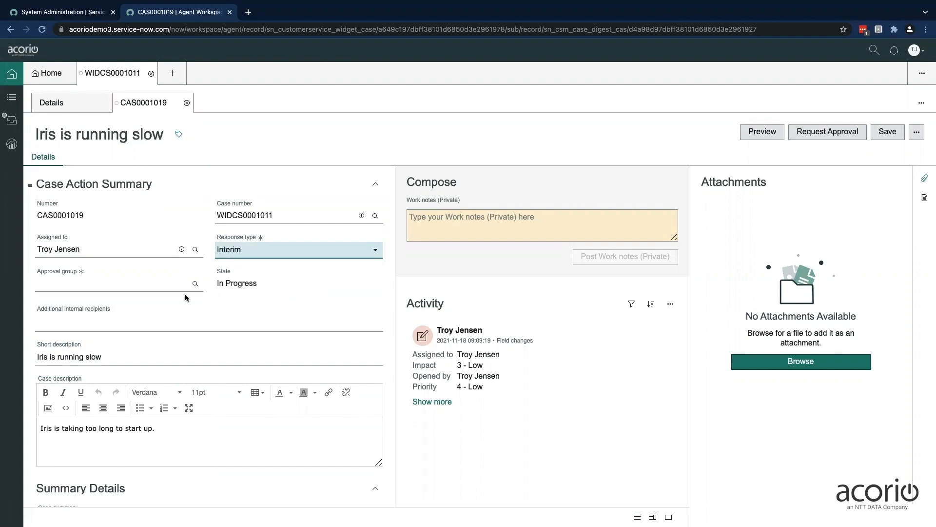
left_click(157, 283)
type("da")
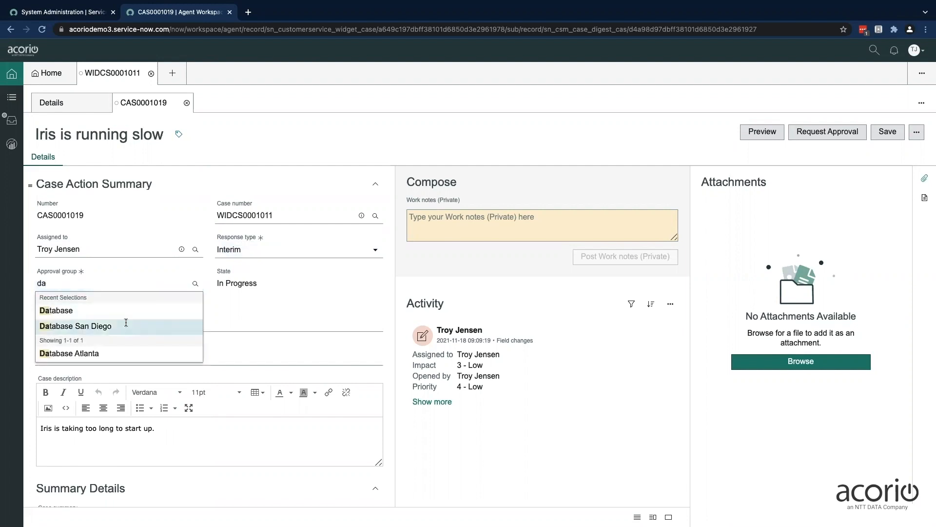
left_click(128, 326)
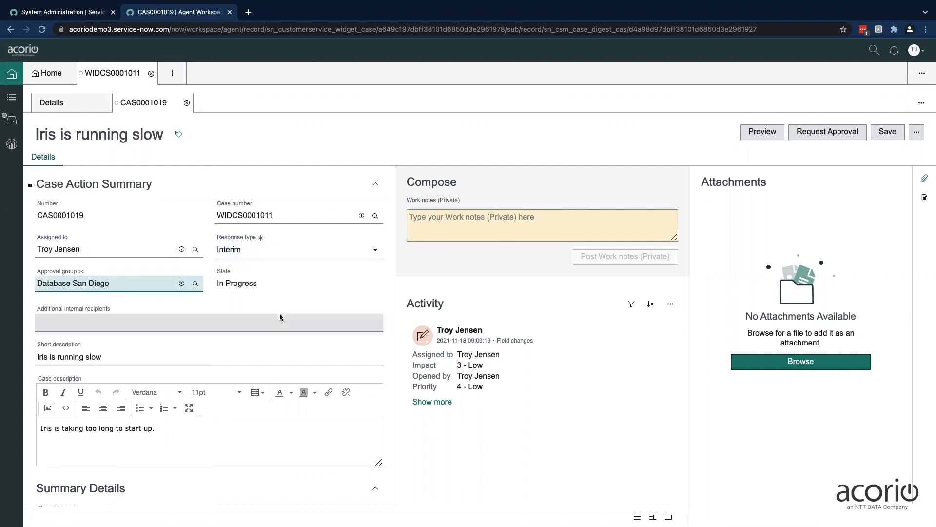
Enter "We are investigating the issue." as the case summary in the summary details
scroll(280, 318, "down", 5)
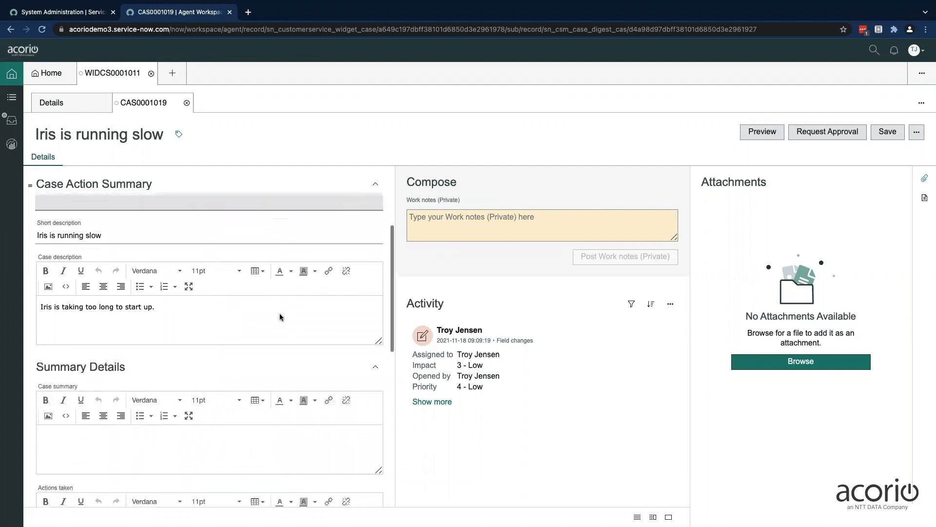
scroll(225, 360, "down", 4)
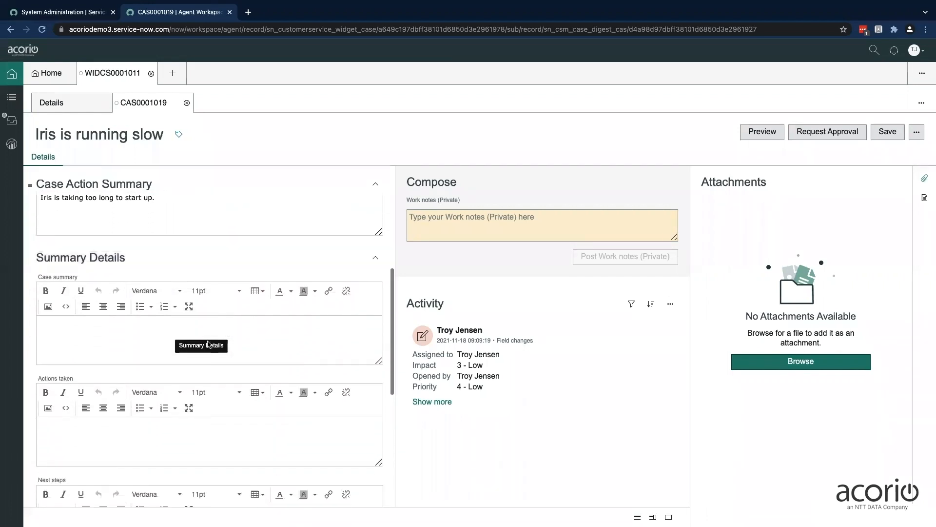
left_click(124, 343)
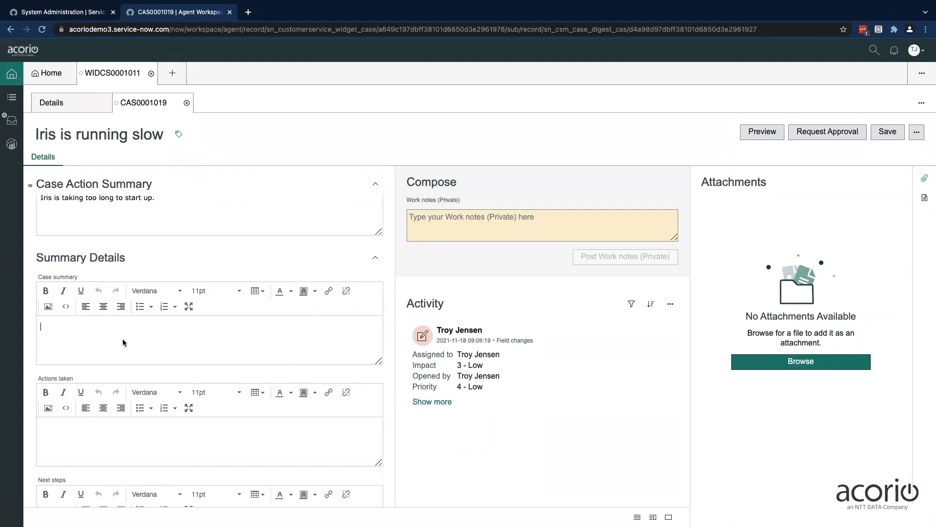
type("WE are investigating the issue.")
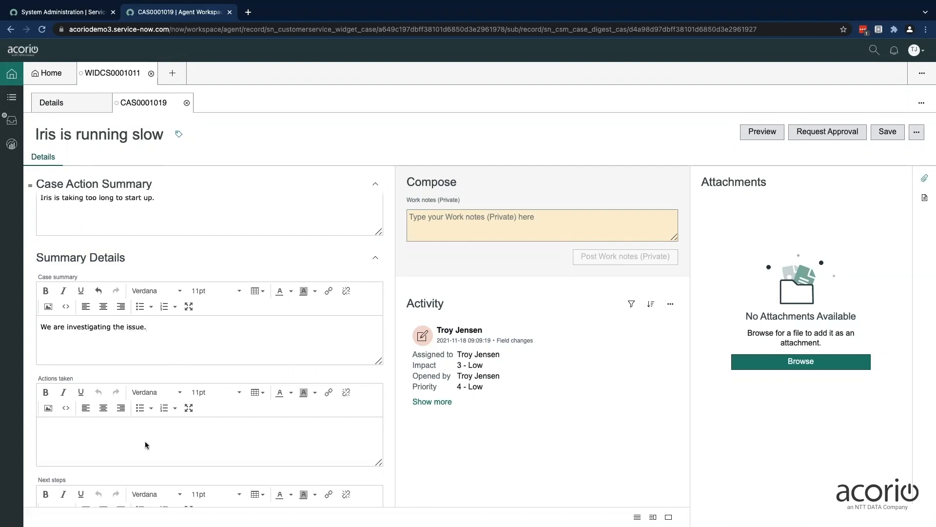
Enter "Tracing back the performance issues" under the actions taken in the summary details
type("Tracing back the performance issues")
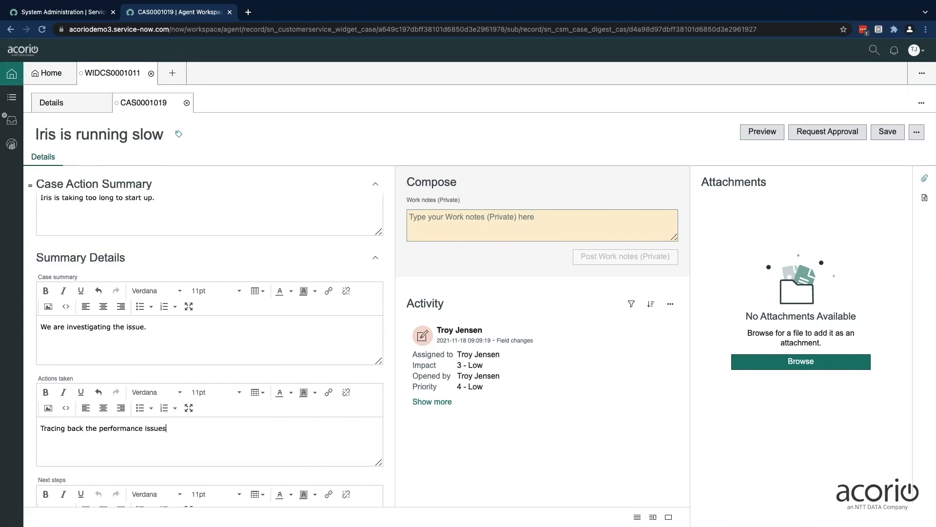
Review the remaining summary detail fields and request approval for the case action summary
scroll(247, 277, "down", 2)
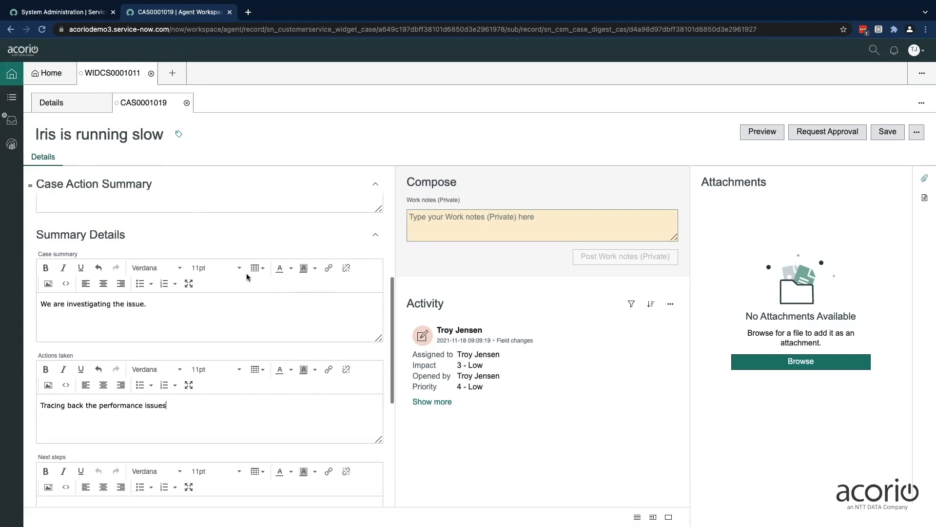
scroll(231, 361, "down", 1)
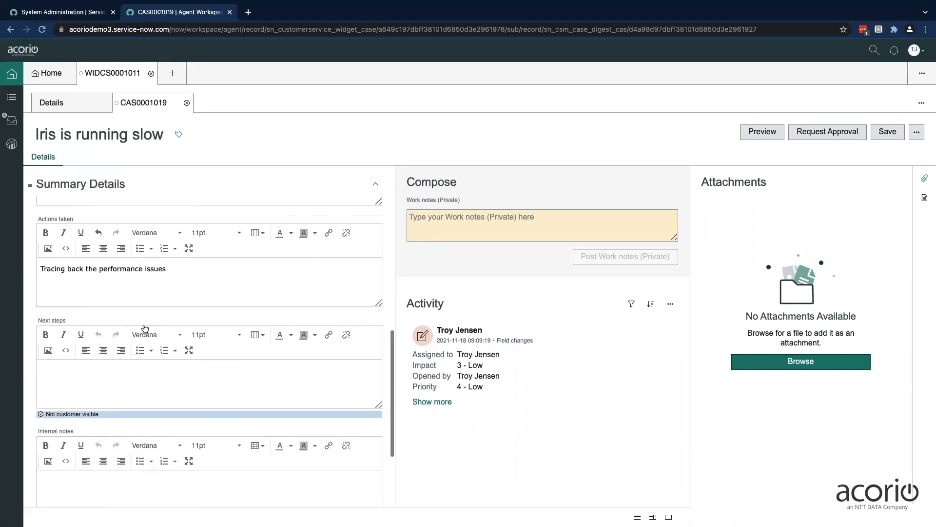
scroll(104, 406, "down", 1)
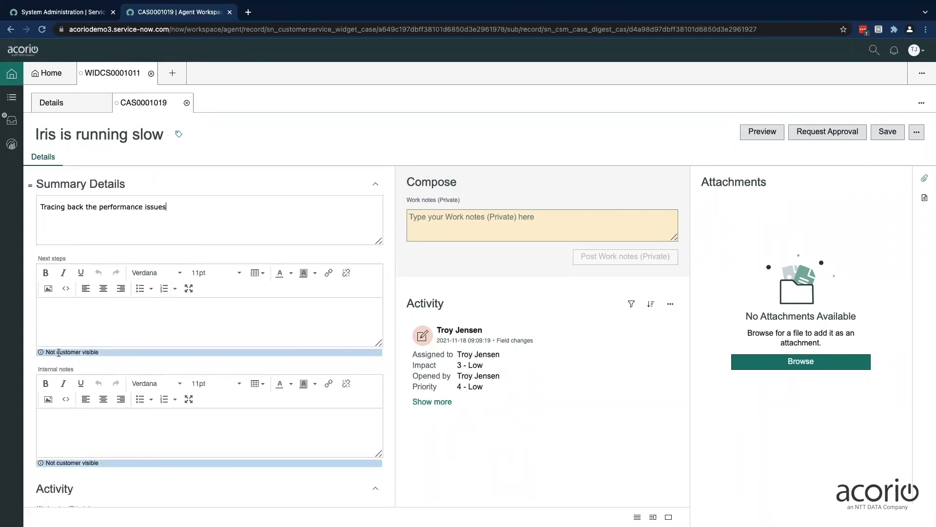
scroll(172, 341, "up", 1)
scroll(172, 342, "up", 5)
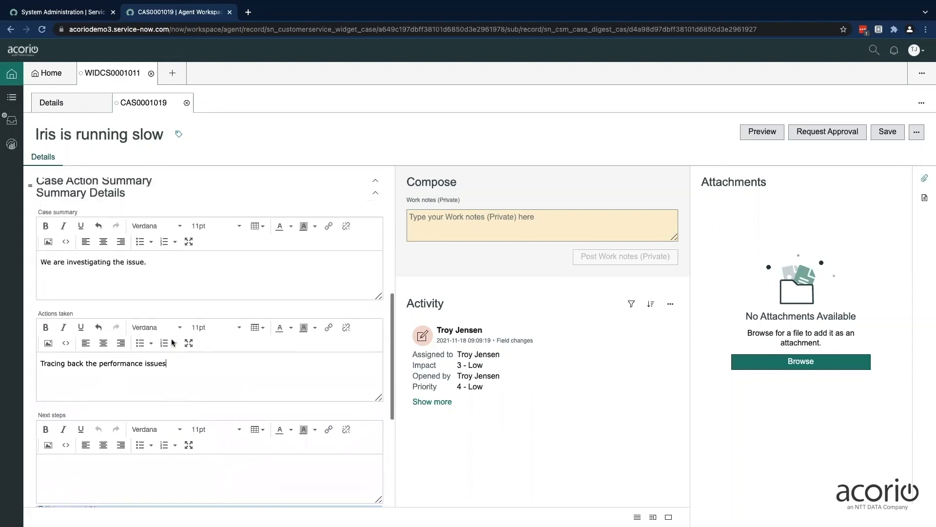
scroll(172, 342, "up", 1)
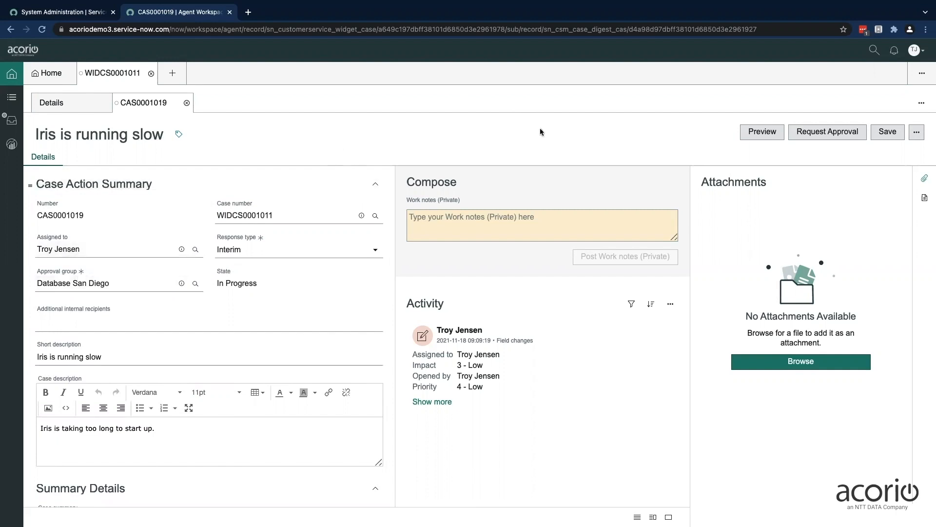
left_click(828, 136)
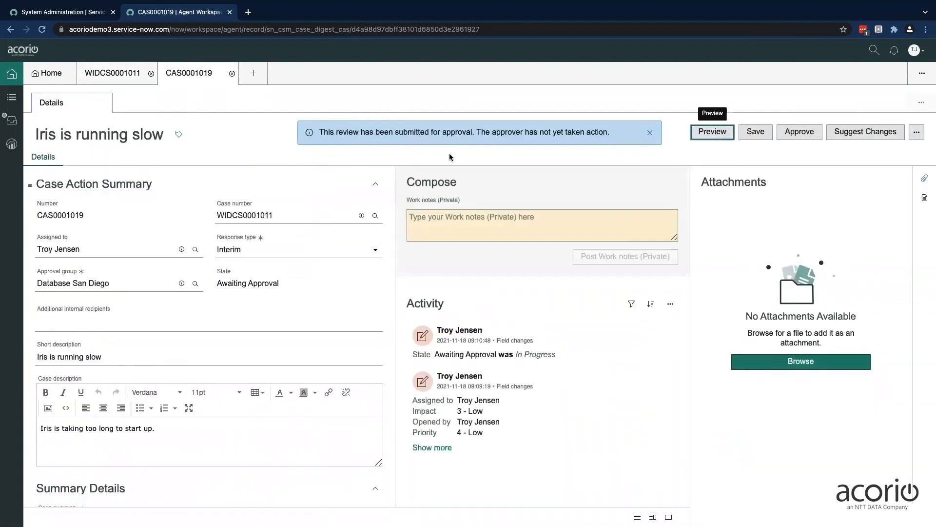
Review the details of the submitted Interim case action summary and approve it
left_click(647, 135)
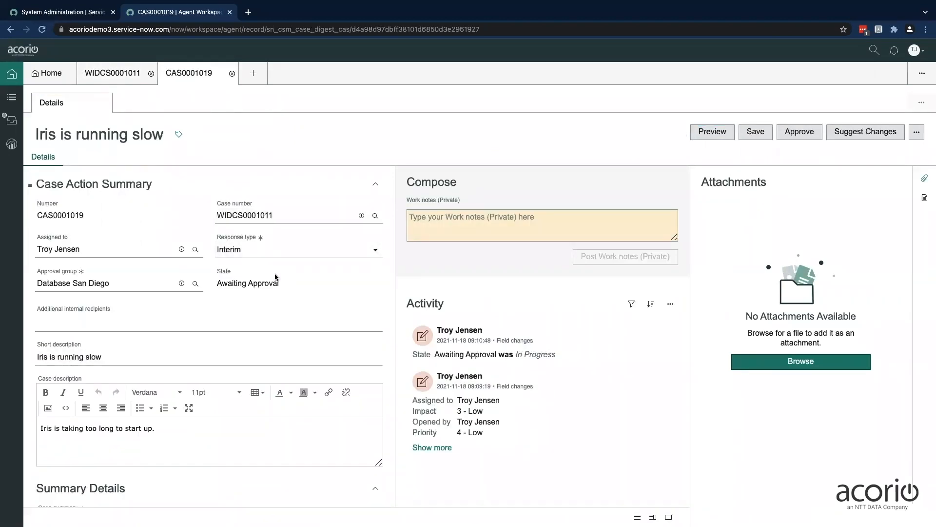
scroll(269, 327, "down", 1)
scroll(269, 324, "up", 1)
scroll(223, 333, "down", 3)
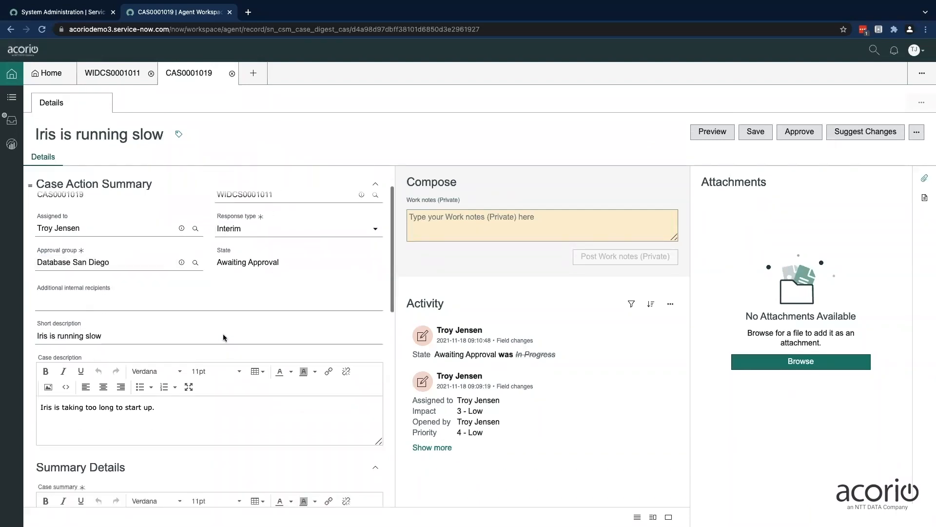
scroll(207, 385, "down", 4)
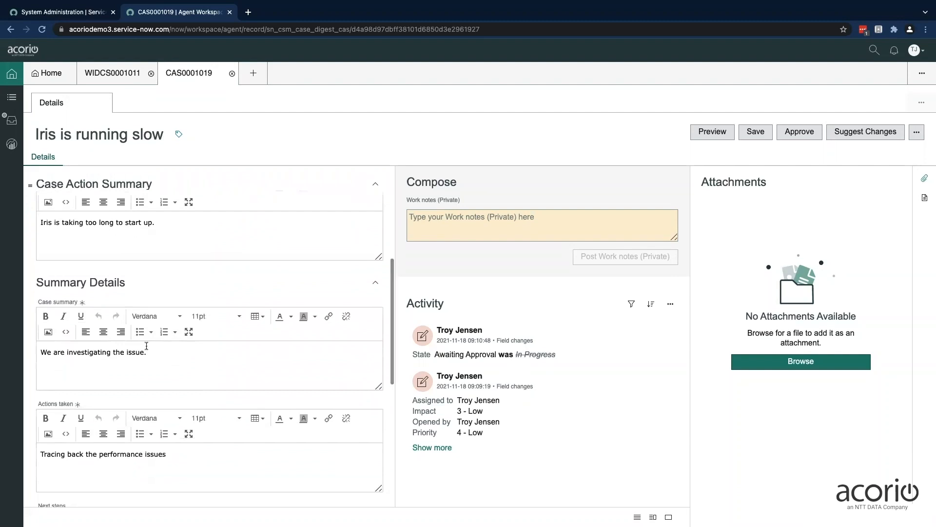
scroll(206, 300, "up", 2)
scroll(206, 299, "up", 4)
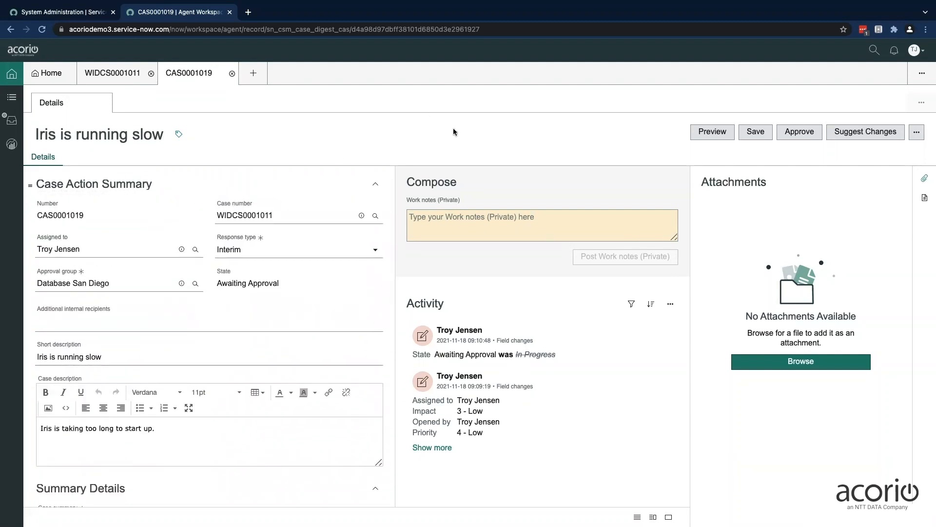
left_click(796, 134)
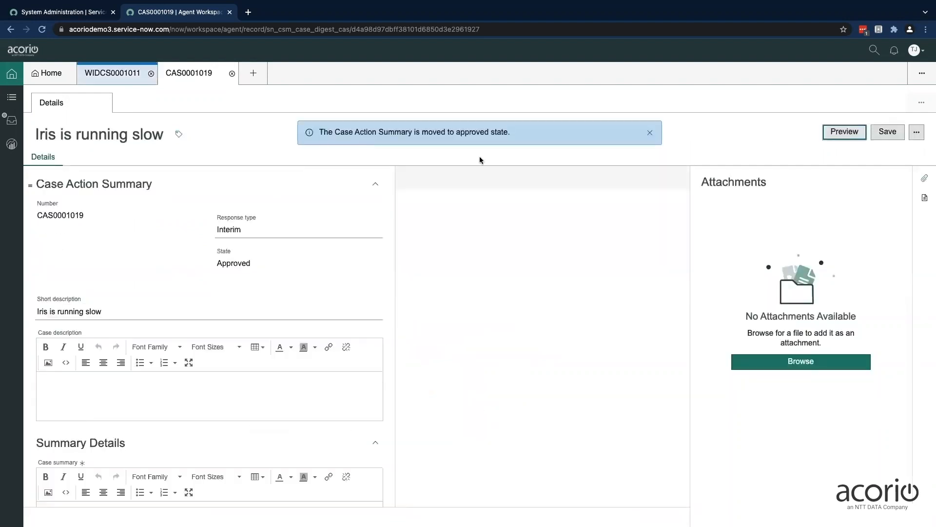
left_click(650, 132)
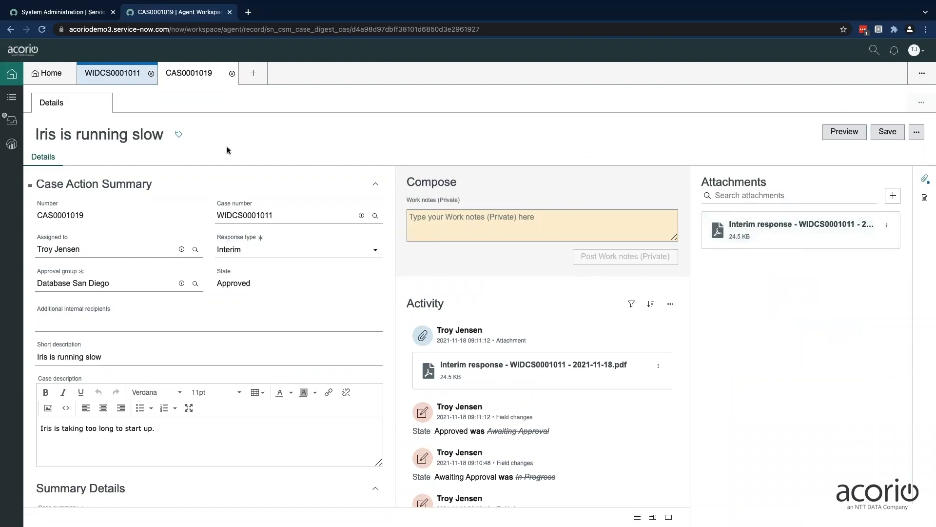
Return to the widget case, reload it and show its attachments
left_click(109, 77)
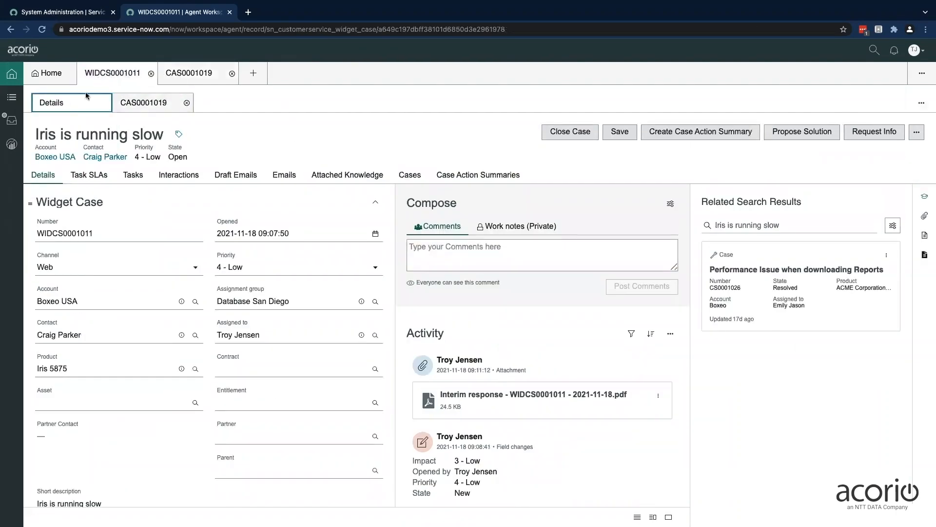
left_click(42, 30)
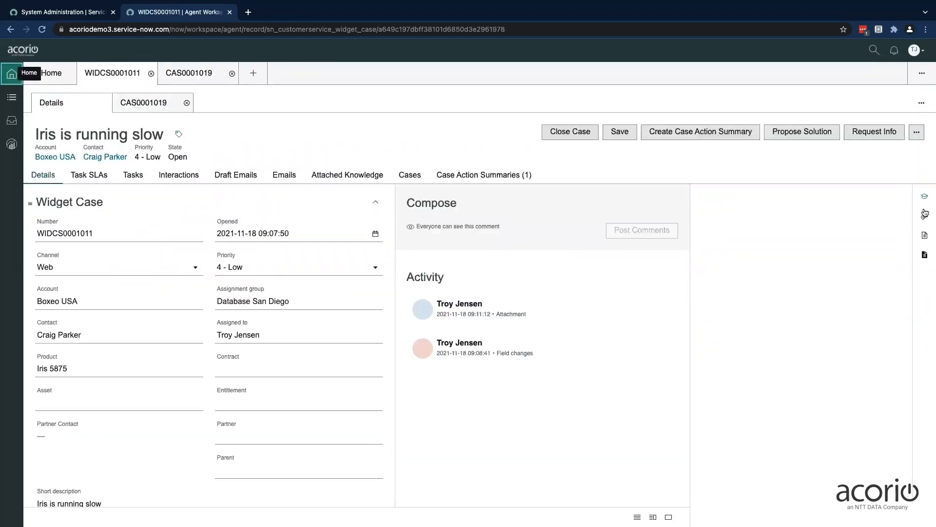
left_click(924, 216)
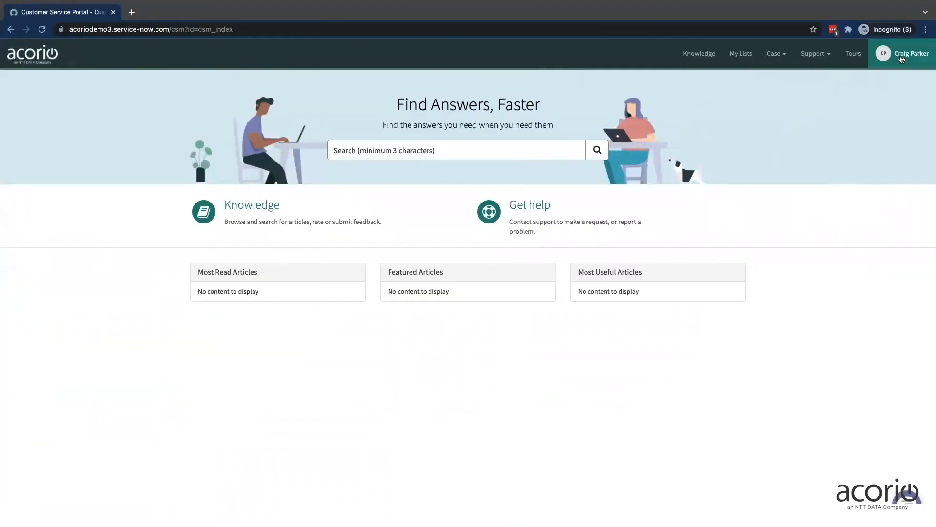
In the Customer Service Portal, open the "Iris is running slow" case from the customer's case list and view its activity
left_click(776, 57)
left_click(744, 77)
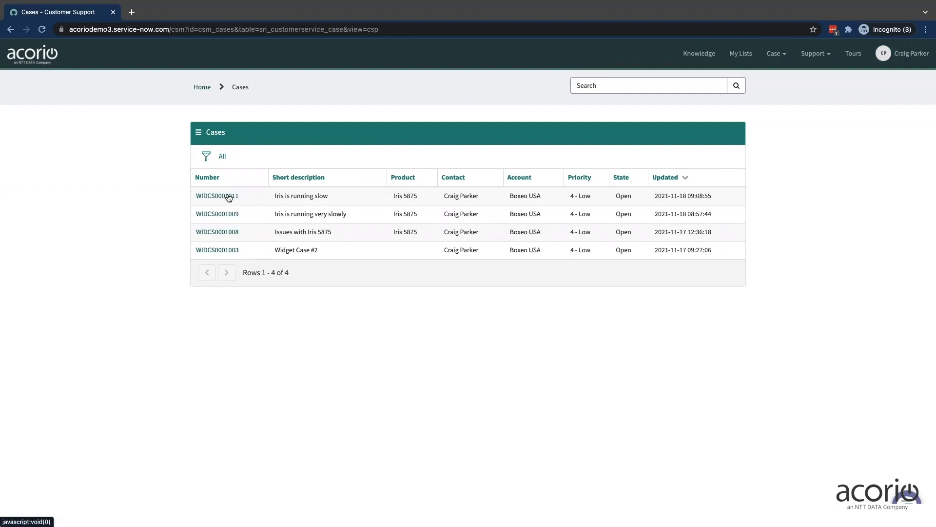
left_click(229, 197)
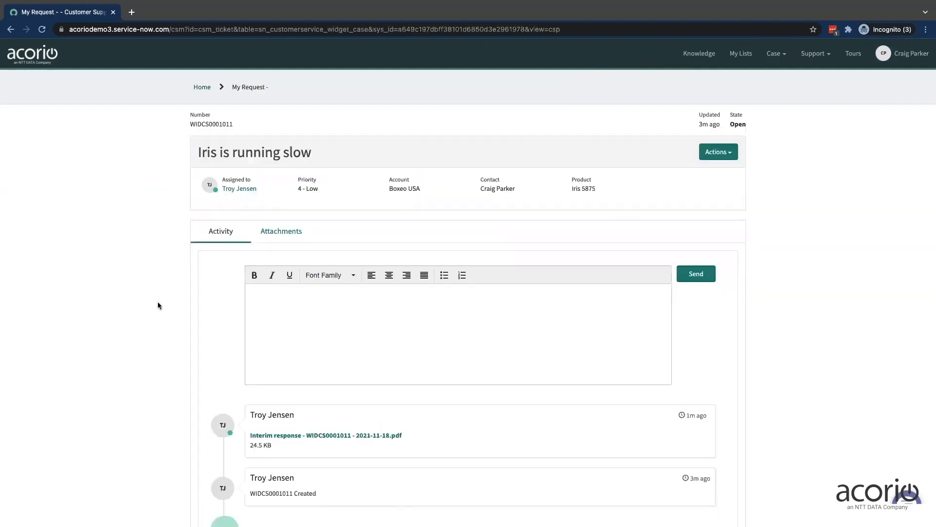
scroll(165, 309, "down", 1)
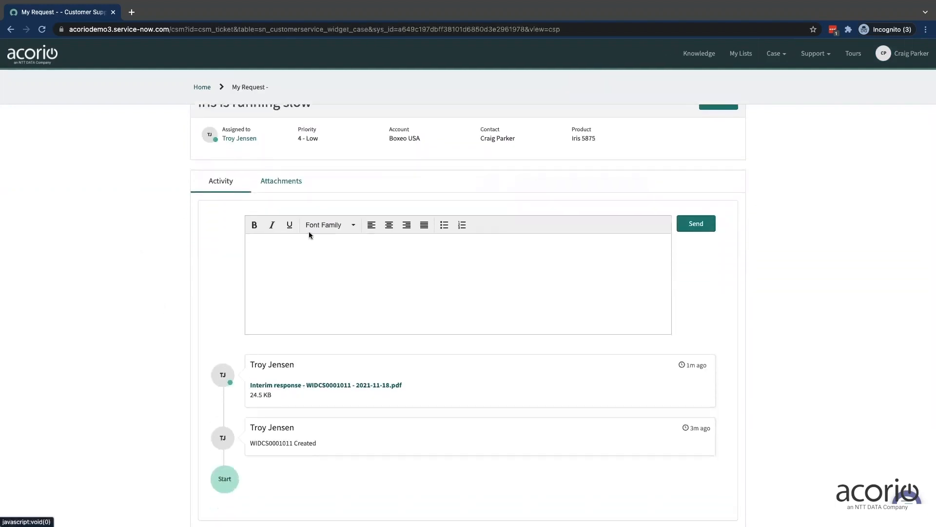
Download the Interim response PDF from the case's attachments, read it and close it
left_click(285, 181)
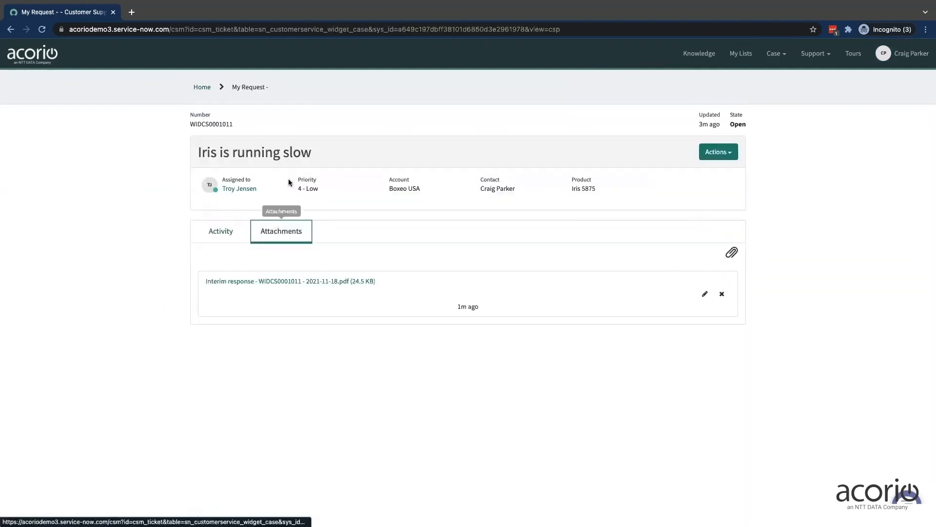
left_click(304, 283)
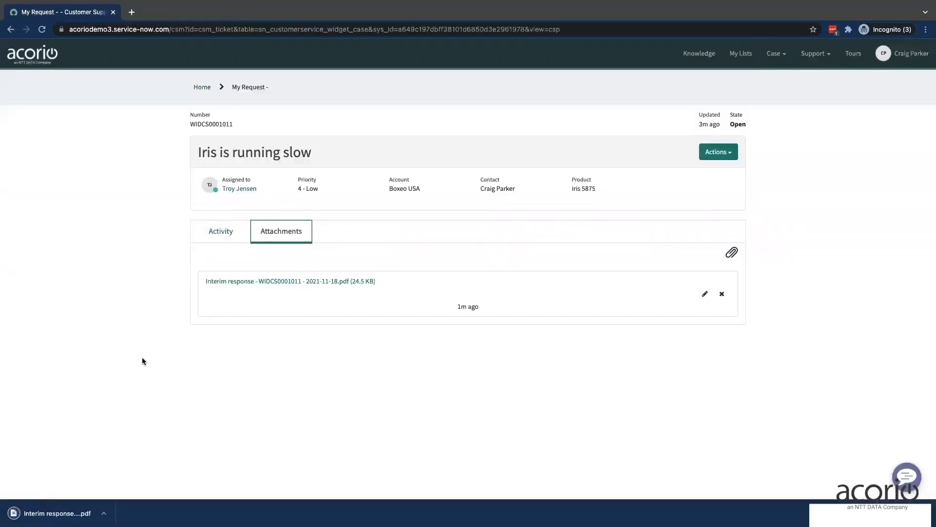
left_click(50, 514)
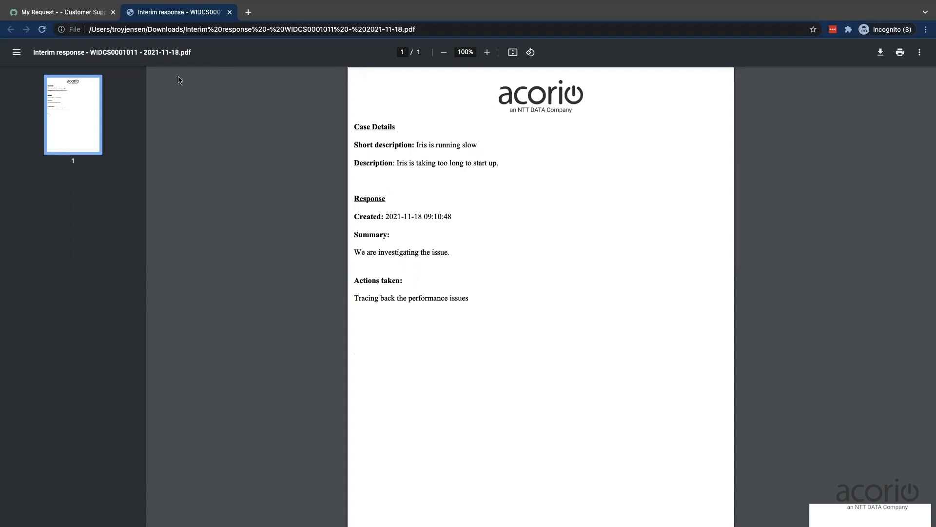
left_click(231, 12)
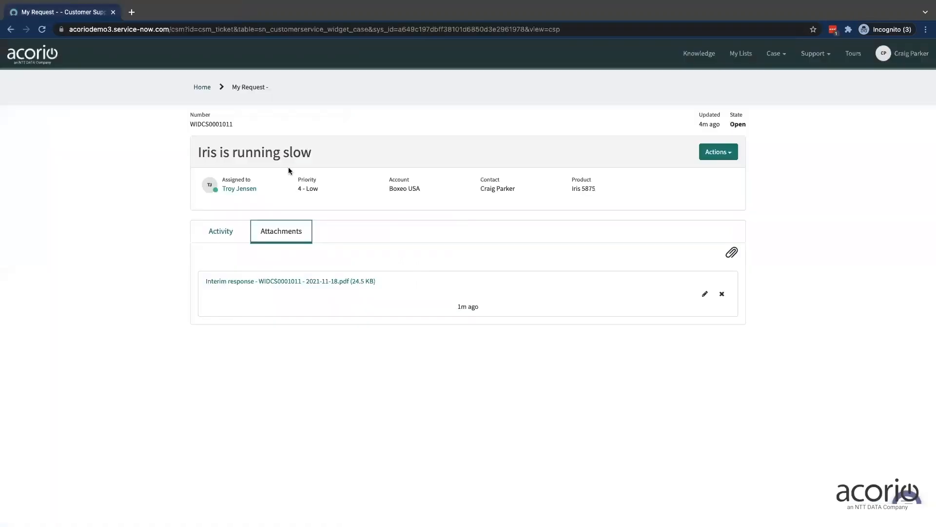
Switch back to Agent Workspace, close the approved summary's records and create another case action summary for the widget case
key("ctrl+Left")
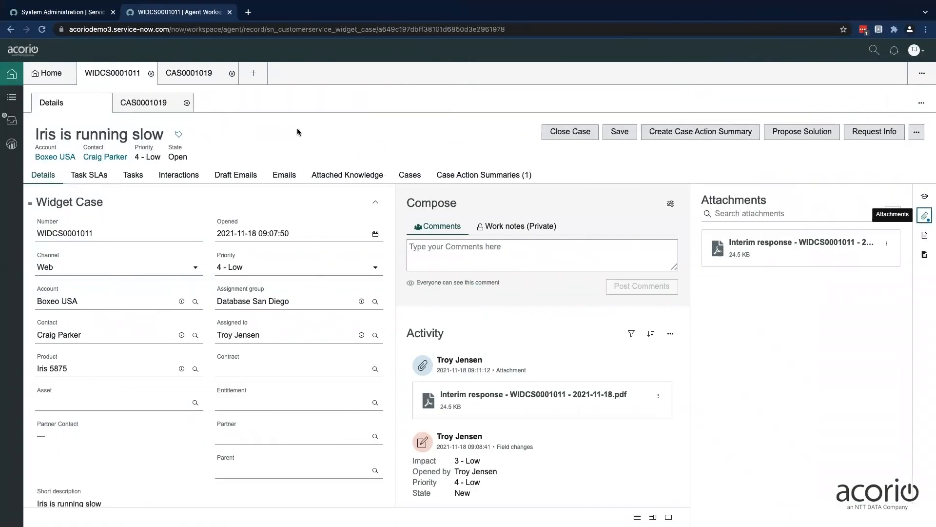
left_click(186, 102)
left_click(232, 73)
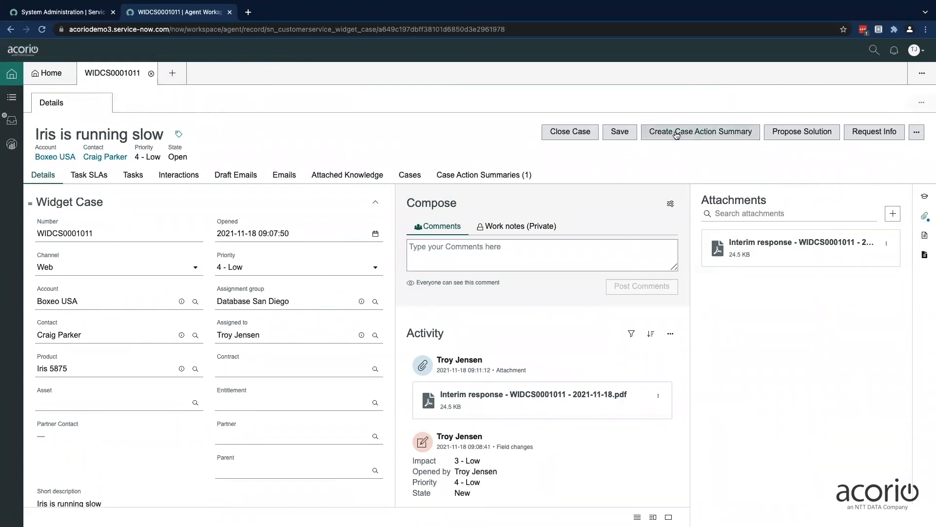
left_click(697, 135)
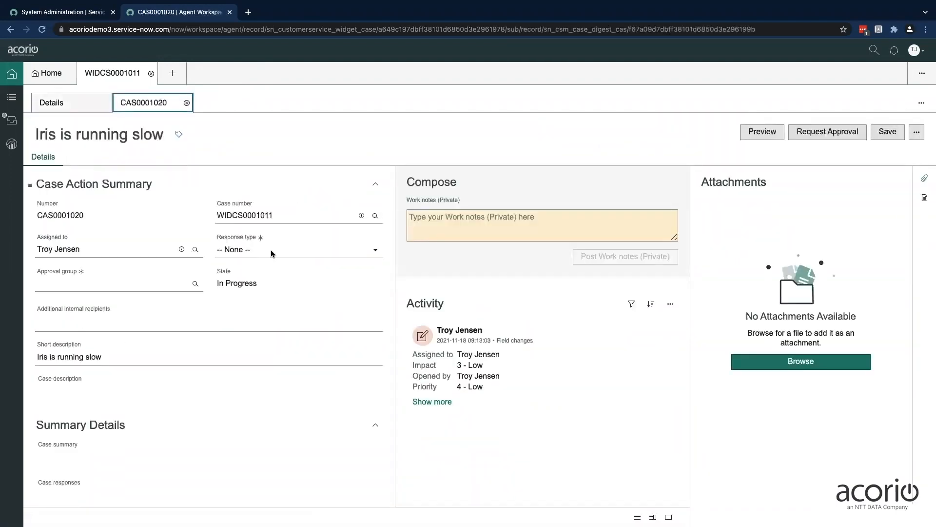
Set the new summary's response type to Interim Update and its approval group to Database San Diego
left_click(271, 250)
left_click(262, 295)
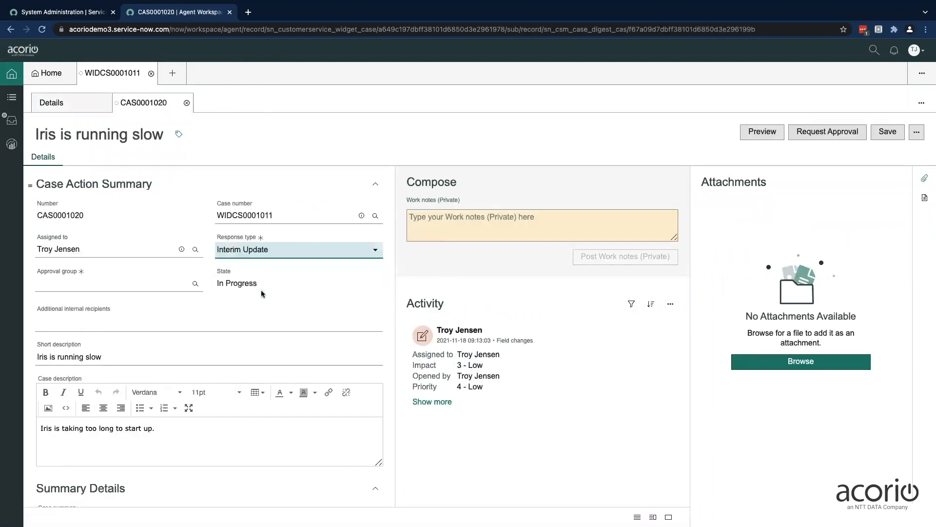
left_click(142, 281)
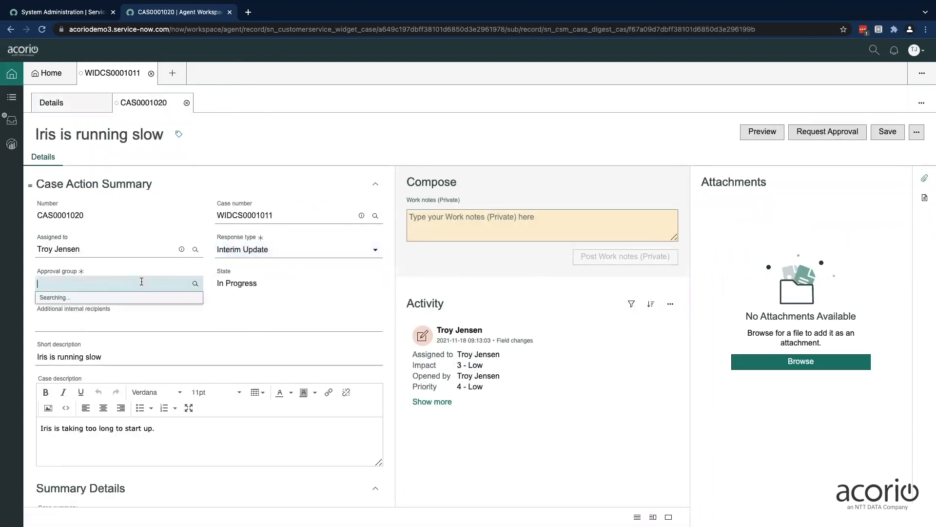
type("da")
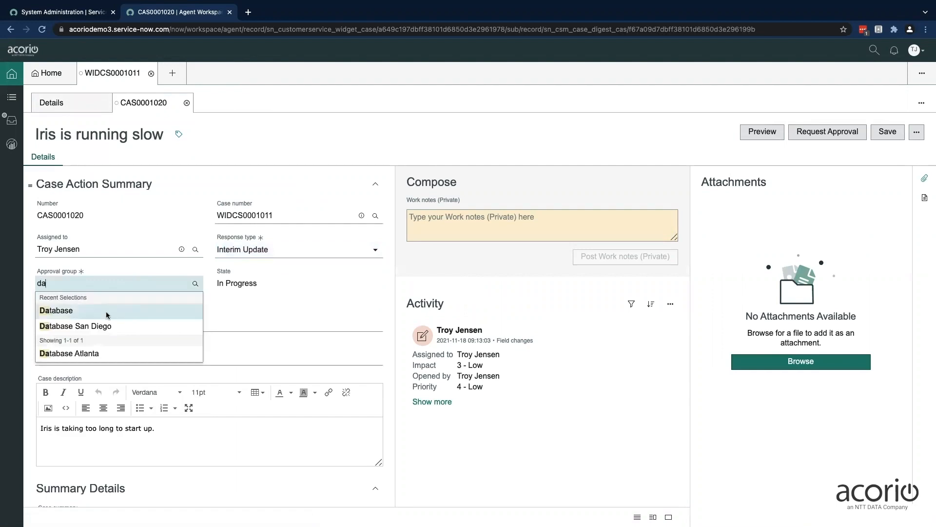
left_click(106, 326)
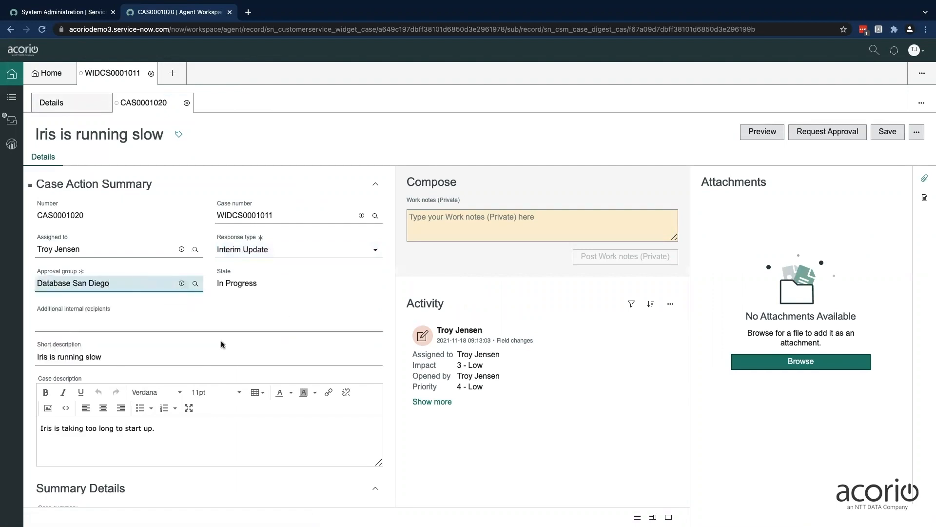
Enter "We have decided to reboot the server." as the case summary in the summary details
scroll(222, 344, "down", 2)
scroll(222, 345, "down", 2)
scroll(222, 341, "up", 3)
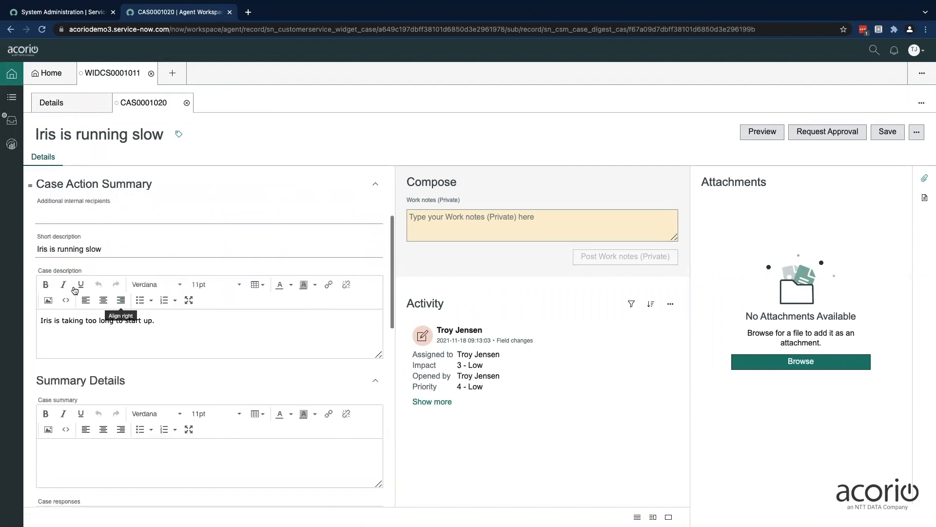
scroll(200, 344, "down", 3)
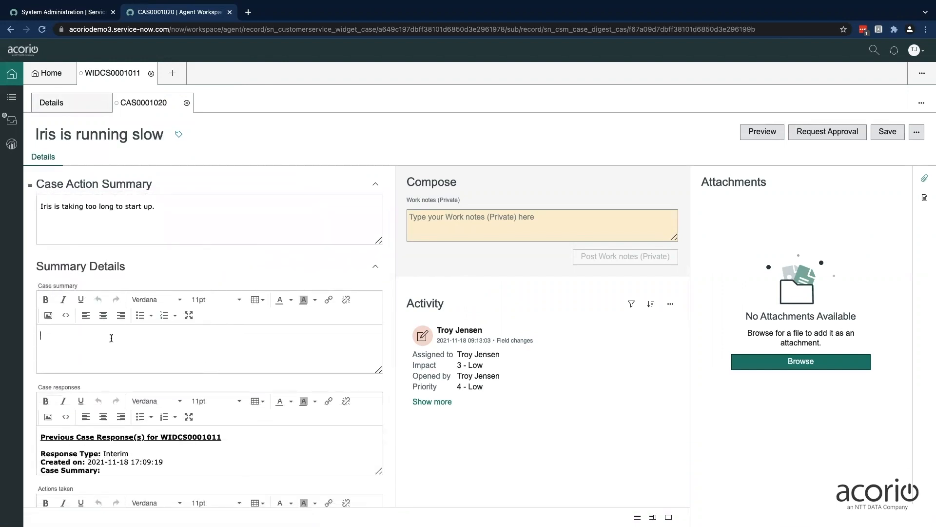
type("We")
Enlarge the case responses field and examine the previous response's type, creation date and summary
scroll(200, 349, "down", 2)
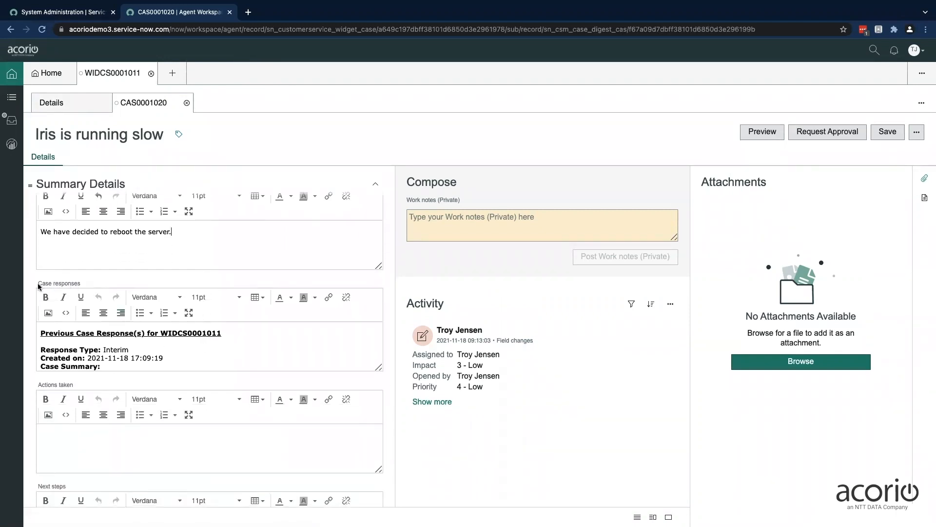
left_click_drag(37, 283, 77, 284)
left_click_drag(379, 367, 379, 414)
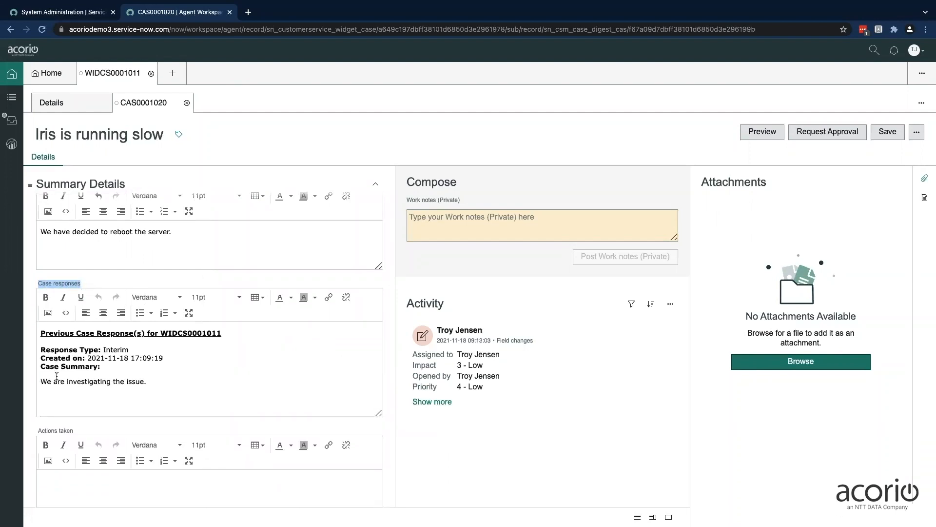
left_click_drag(41, 349, 128, 346)
left_click_drag(46, 360, 139, 360)
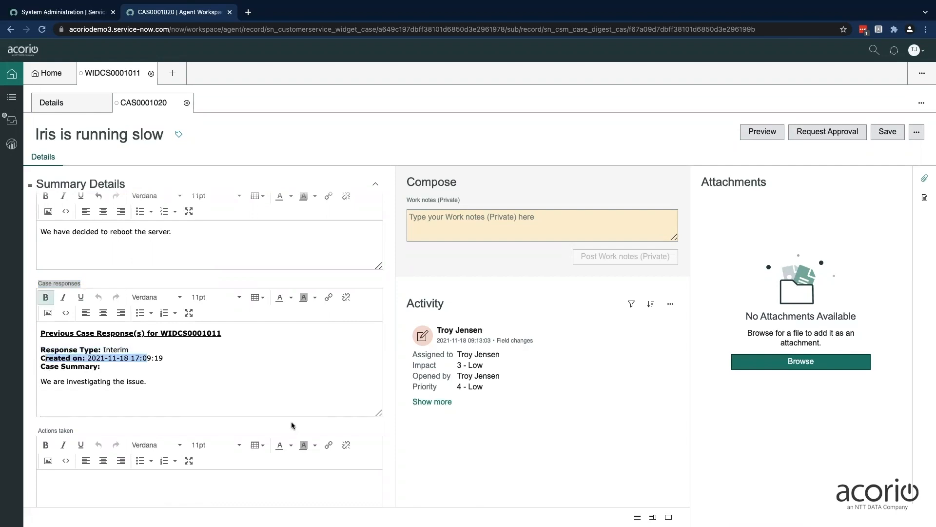
Enter "Rebooting" and, on a new line, "Now just waiting for the the server to start back up." under the actions taken
scroll(290, 419, "down", 2)
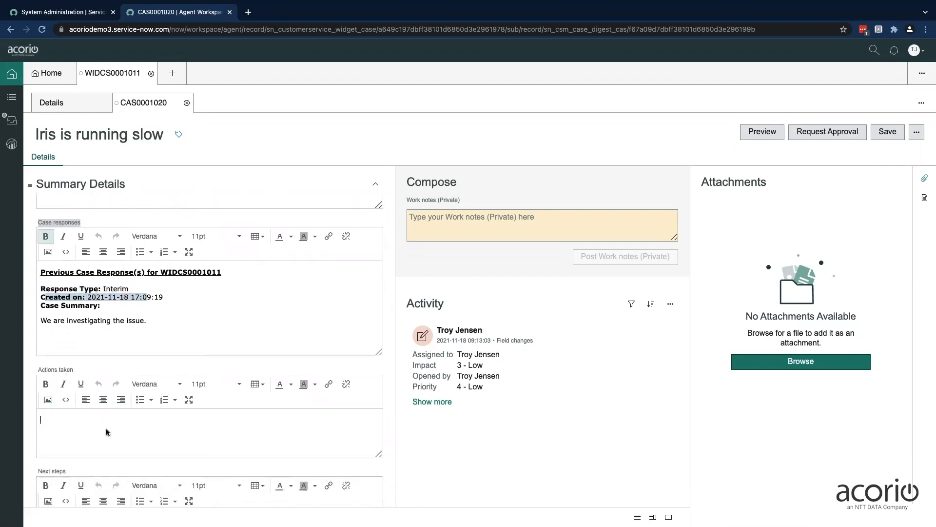
type("Rebooting")
key("Return")
type("Now just waiting for the the server to start back up.")
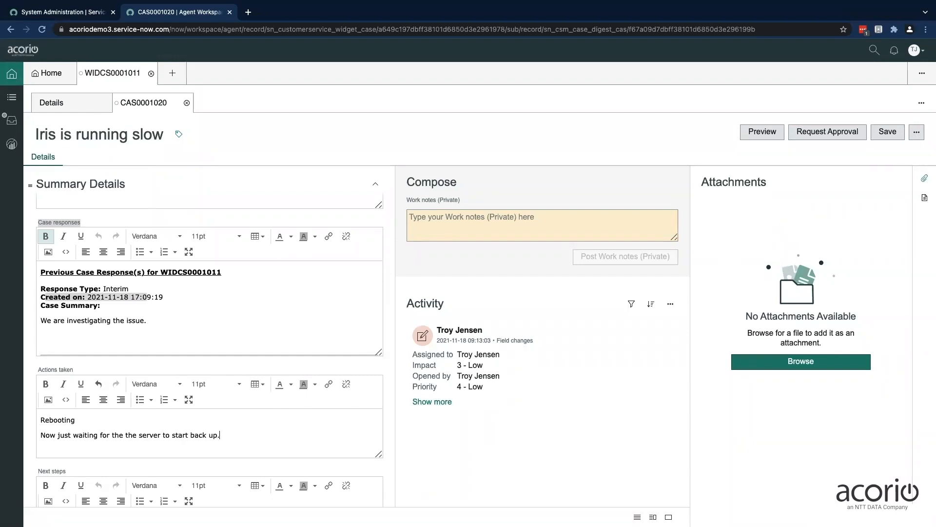
Request approval for the Interim Update case action summary and approve it
scroll(293, 357, "up", 6)
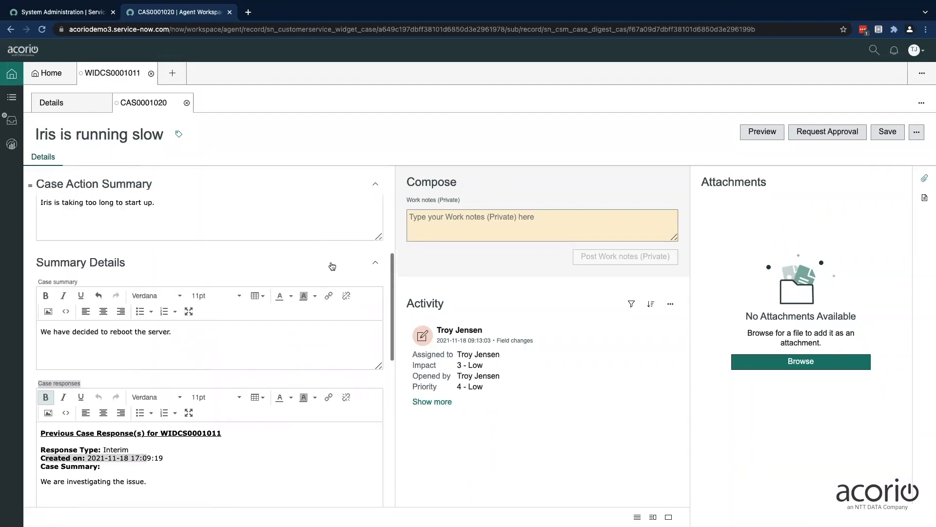
scroll(330, 266, "up", 3)
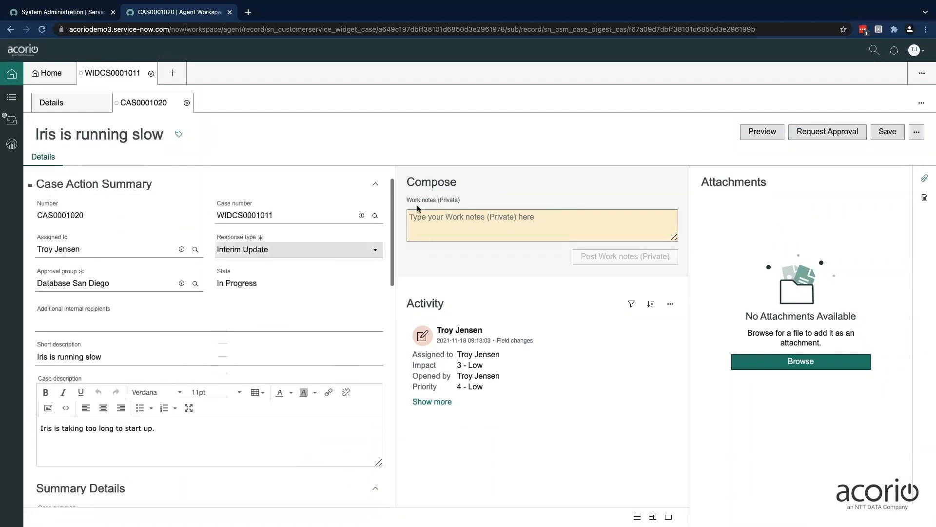
left_click(816, 131)
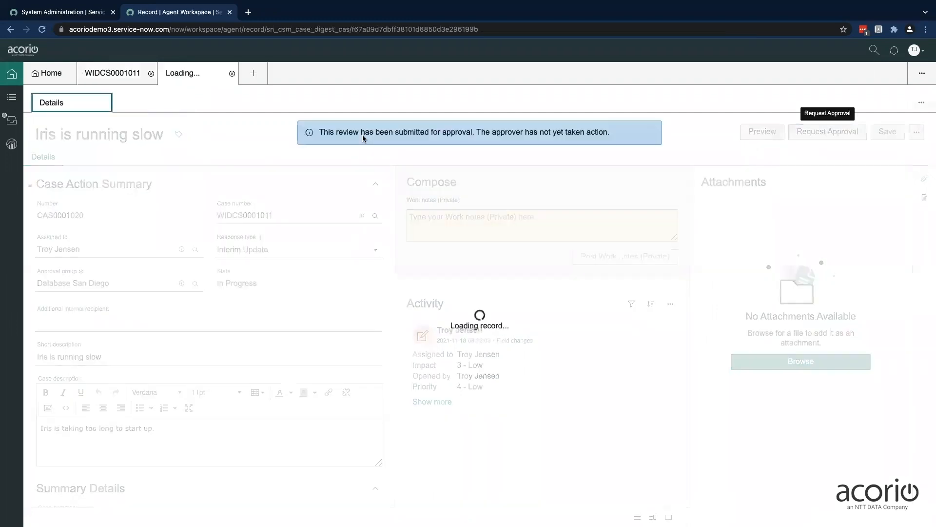
left_click(649, 134)
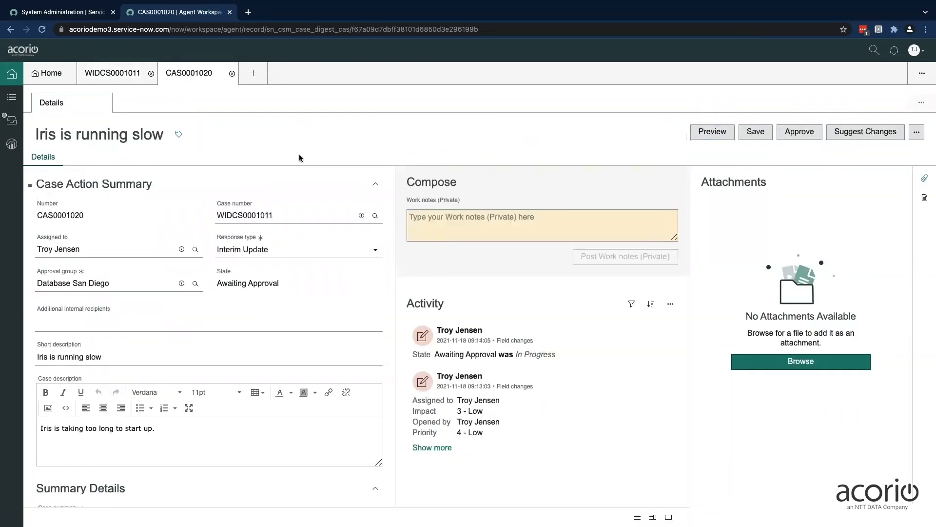
left_click(802, 132)
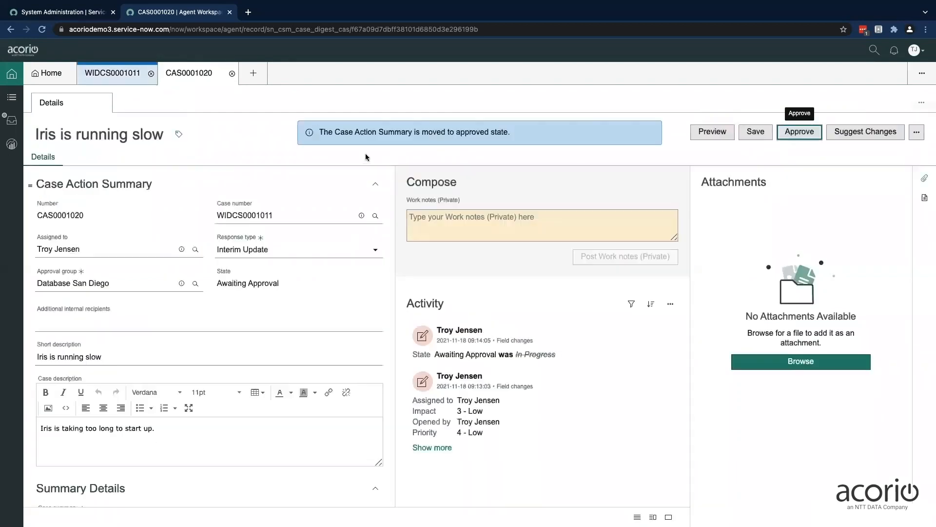
Return to the widget case's details, reload the page, and view its attachments and its list of case action summaries
left_click(649, 132)
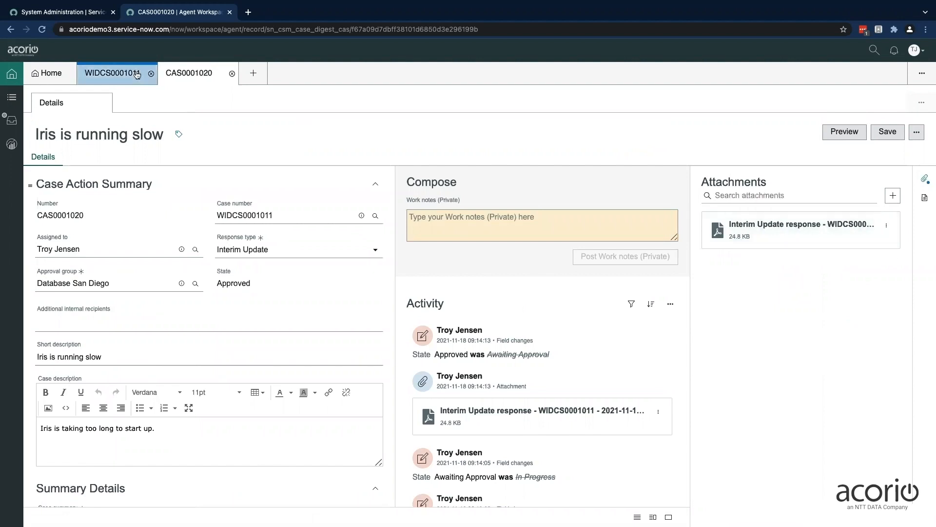
left_click(119, 74)
left_click(63, 104)
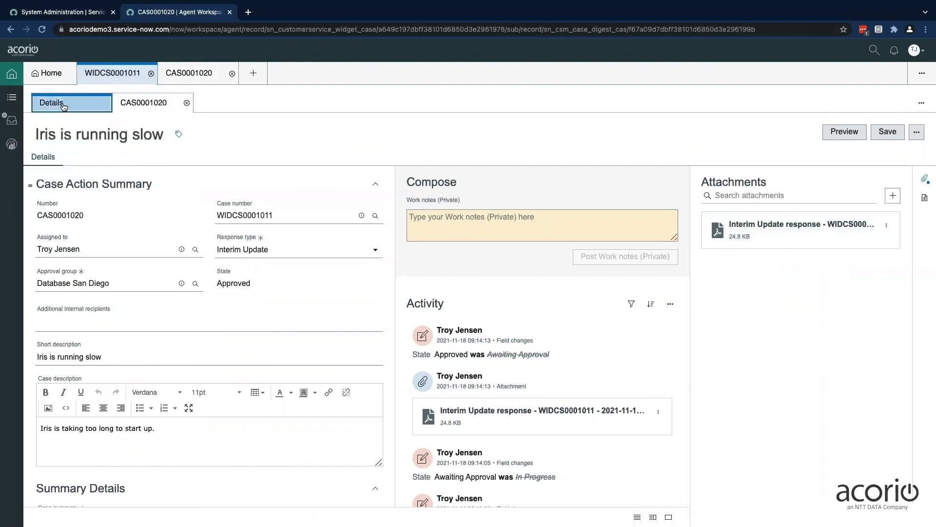
left_click(43, 29)
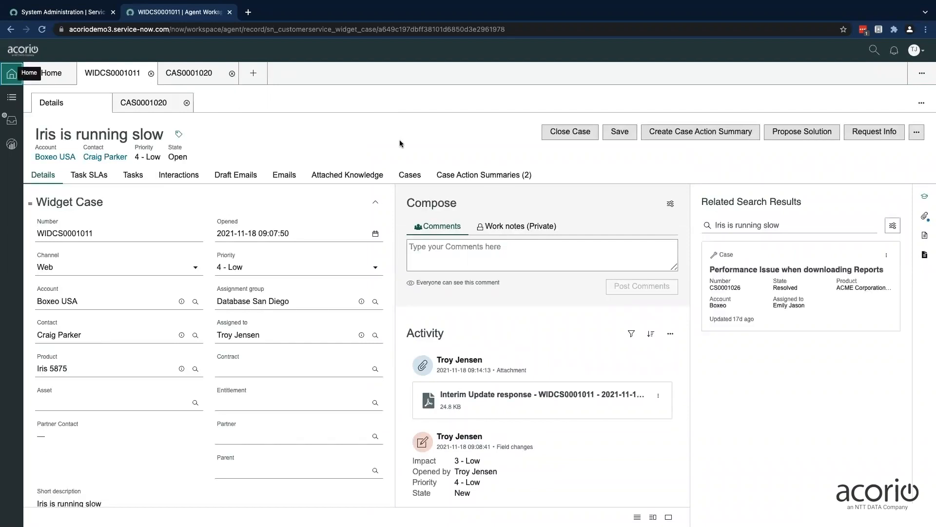
left_click(924, 215)
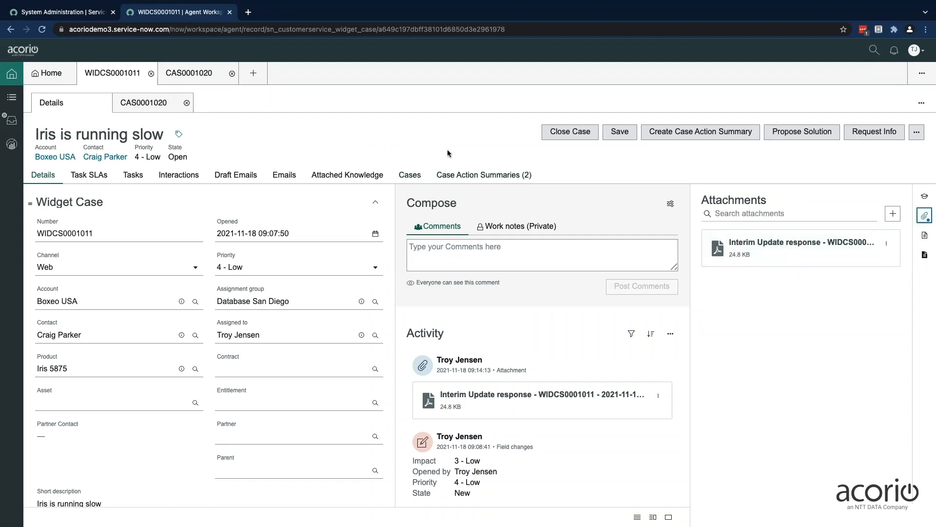
left_click(486, 177)
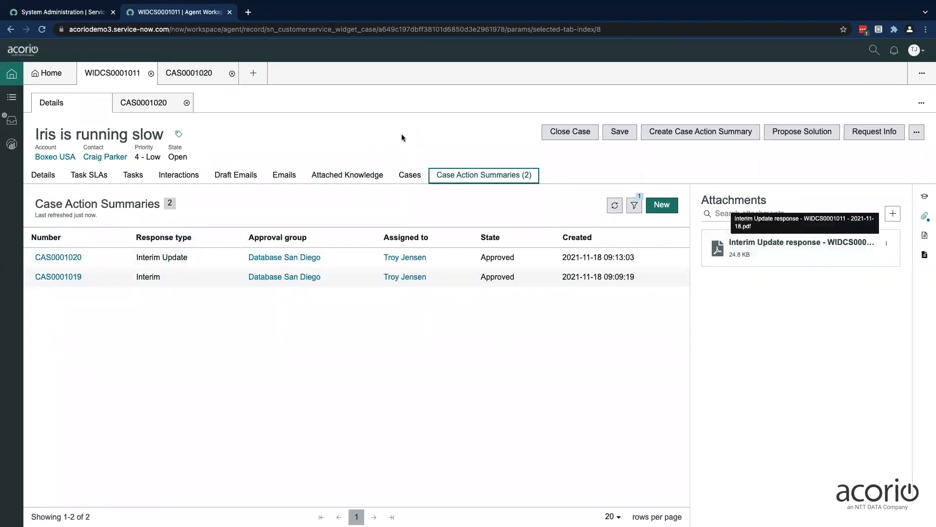
Switch to the customer portal, download the Interim Update response PDF from the case's attachments, and open it
key("ctrl+Right")
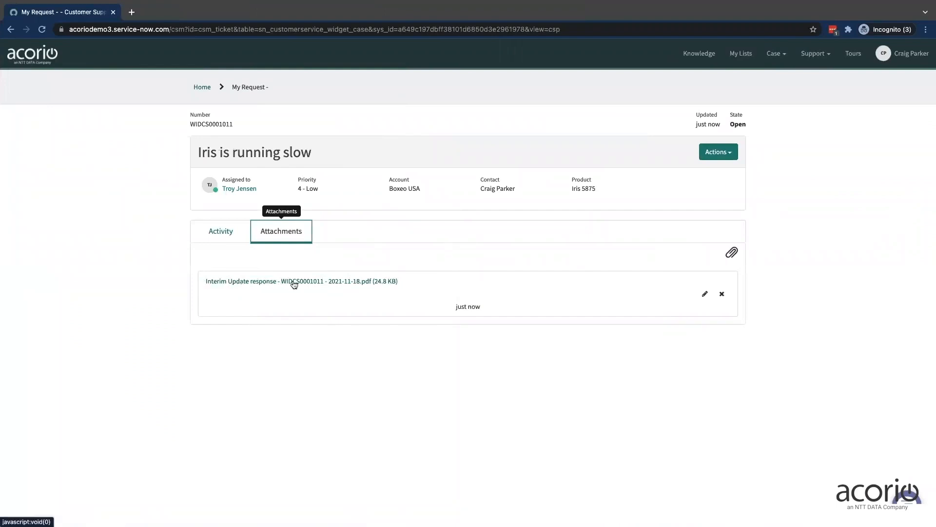
left_click(307, 284)
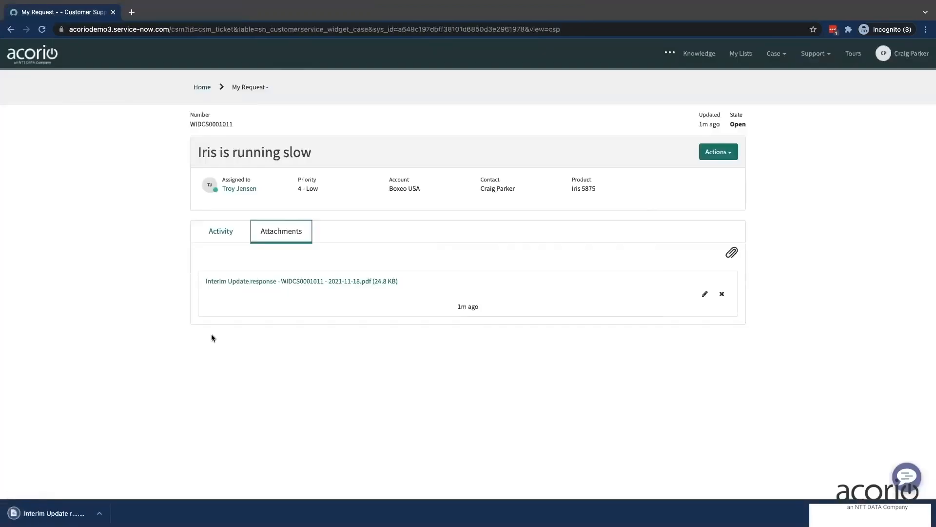
left_click(56, 513)
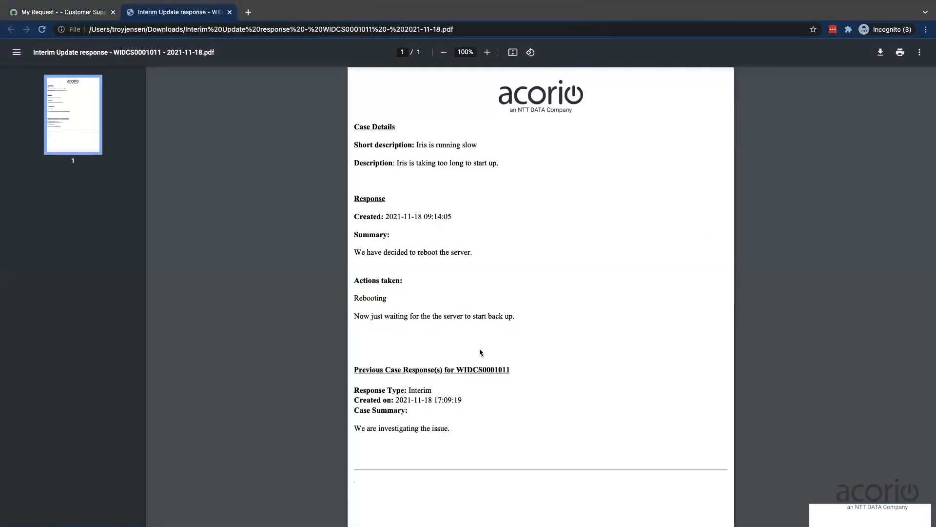
Examine the Interim Update PDF's response details and its previous case responses section, and close the PDF
left_click_drag(353, 198, 446, 217)
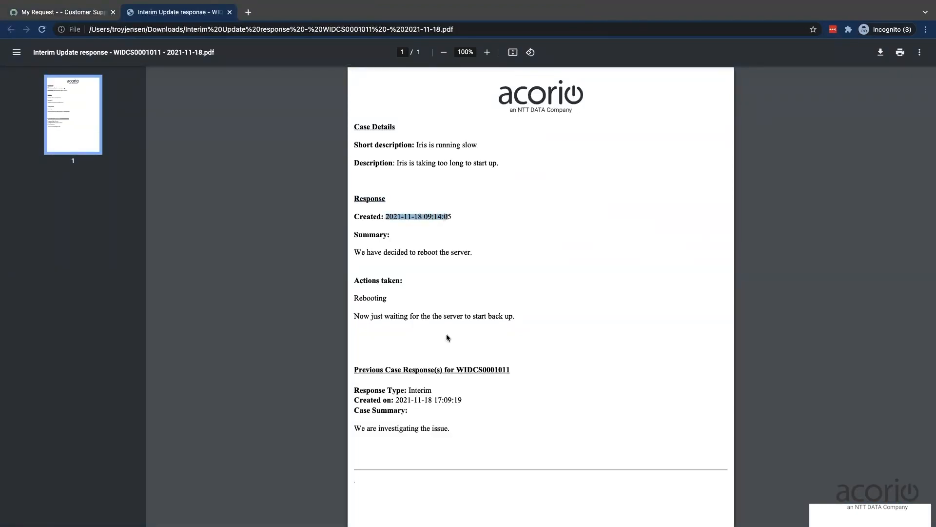
scroll(447, 337, "down", 1)
left_click_drag(353, 317, 507, 316)
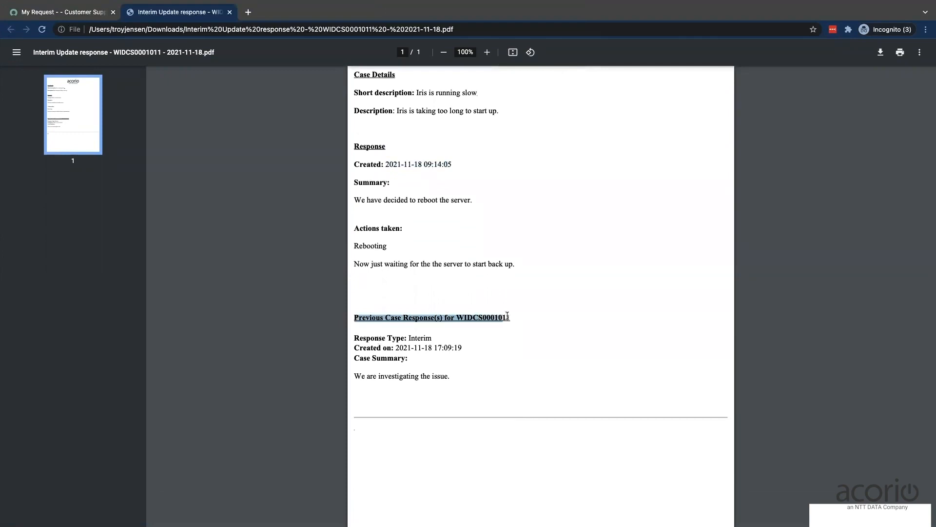
left_click(473, 313)
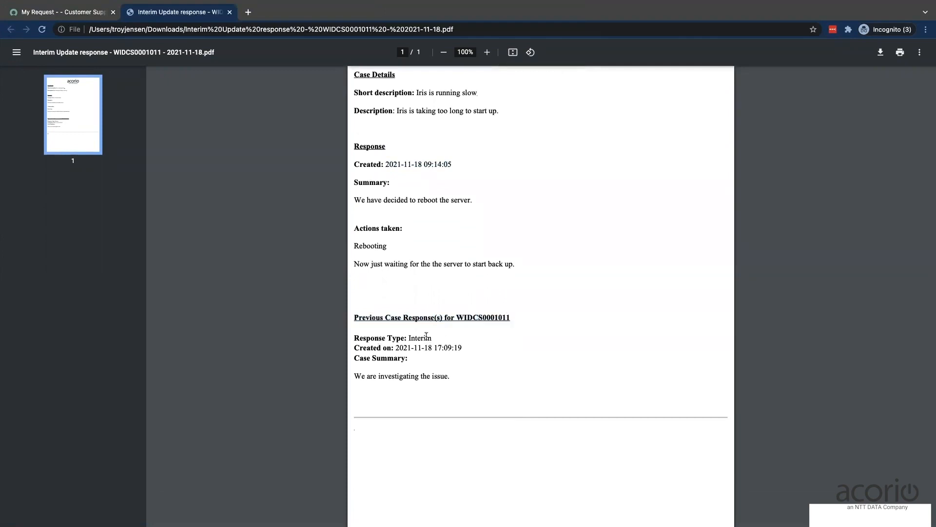
scroll(473, 317, "up", 1)
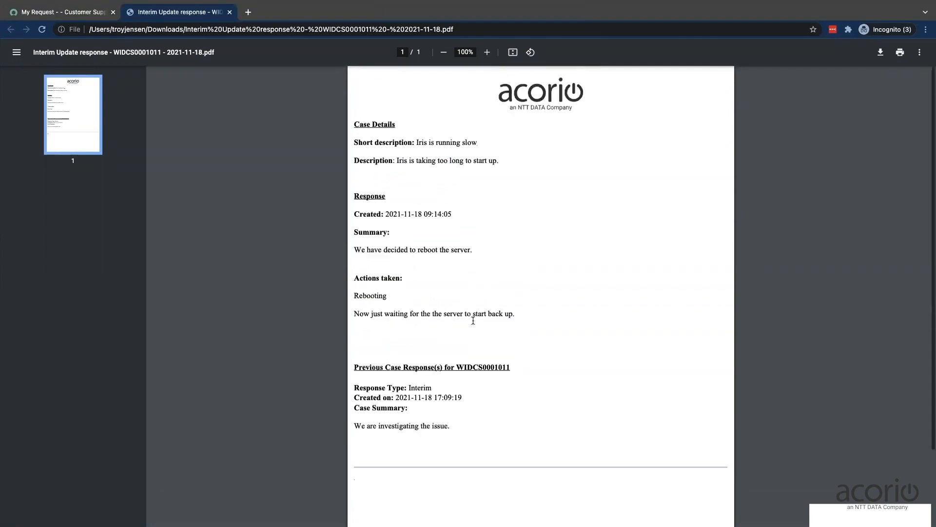
left_click(230, 13)
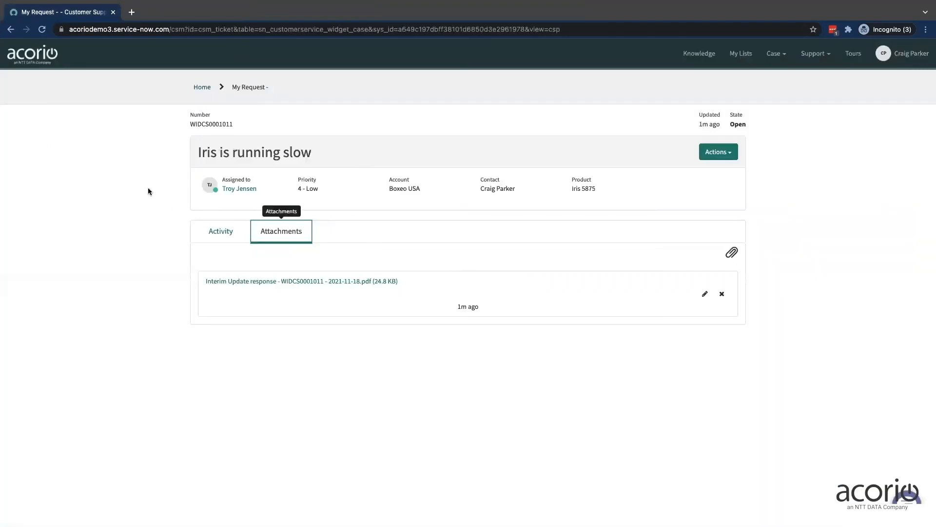
Back in the agent workspace, create a case action summary with response type Final and approval group Database San Diego
key("ctrl+Left")
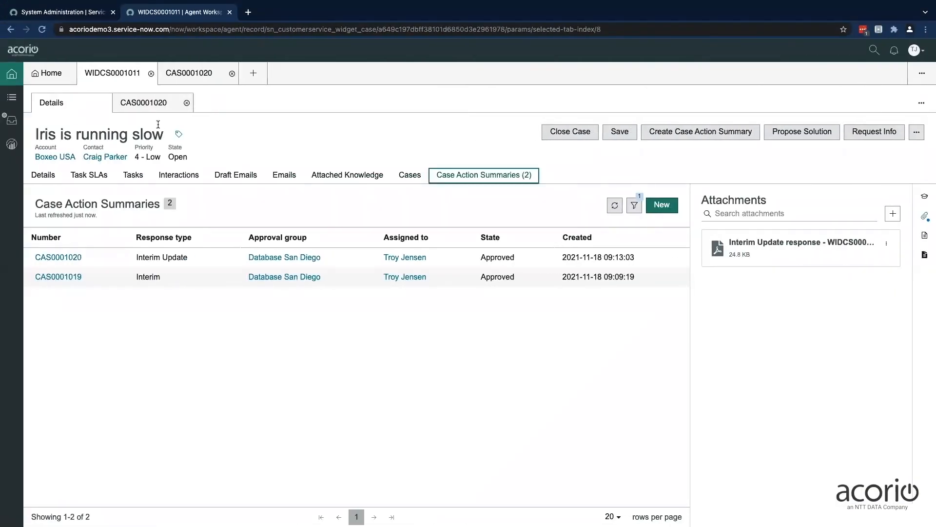
left_click(672, 133)
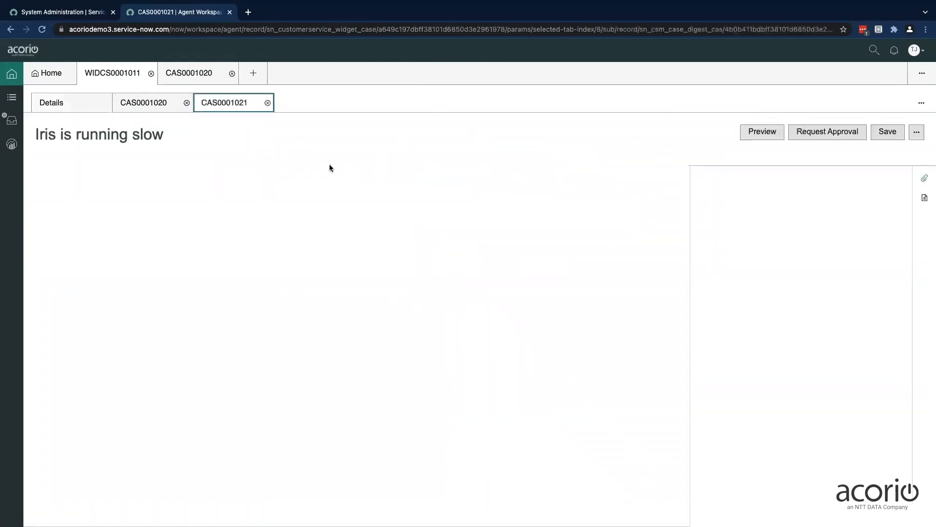
left_click(262, 250)
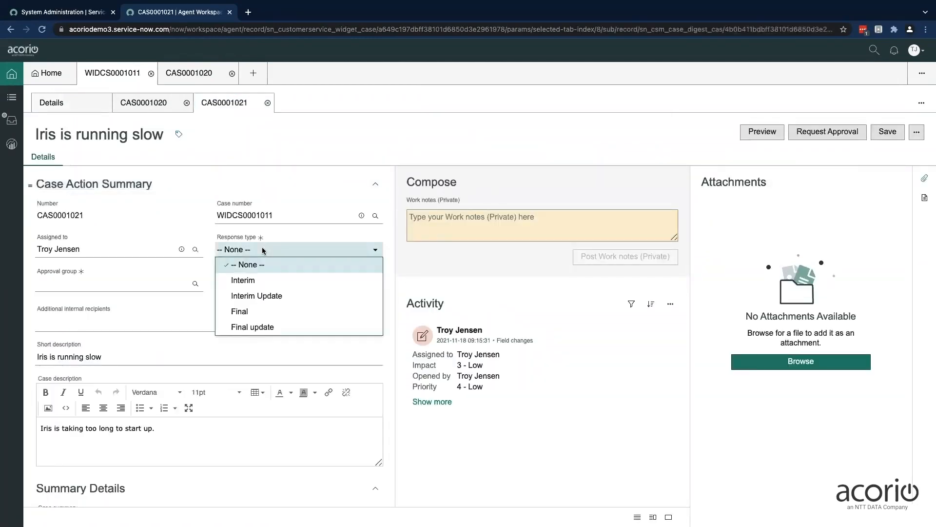
left_click(246, 312)
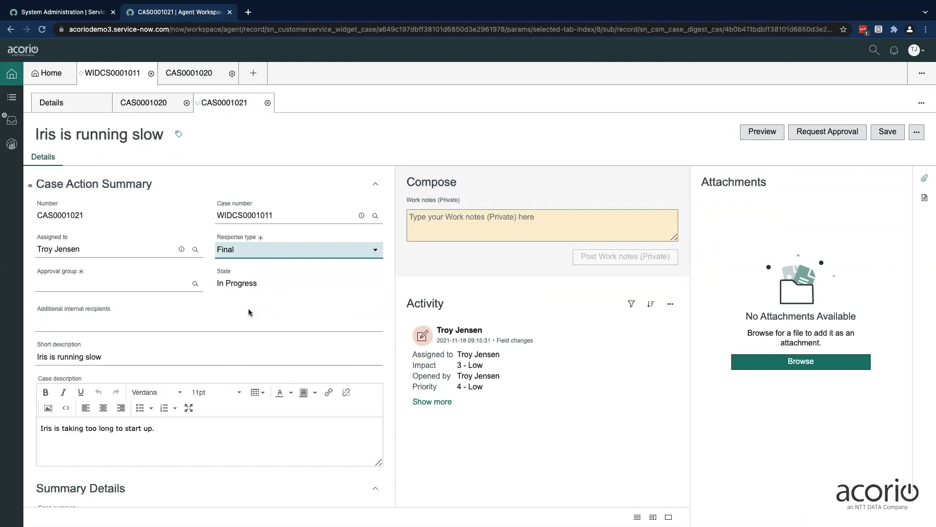
left_click(169, 284)
type("d")
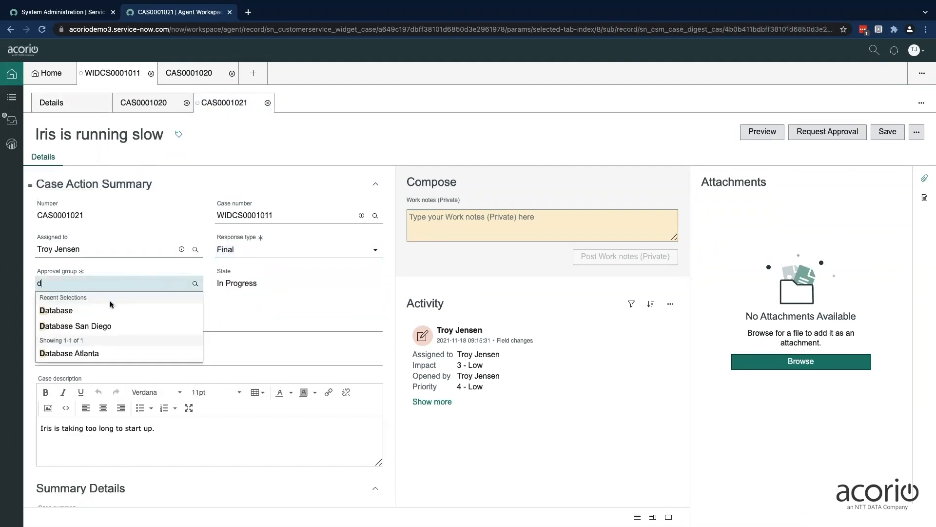
left_click(114, 325)
Enter "Server successfully rebooted. All should be good now." as the case summary in the summary details
scroll(247, 309, "down", 5)
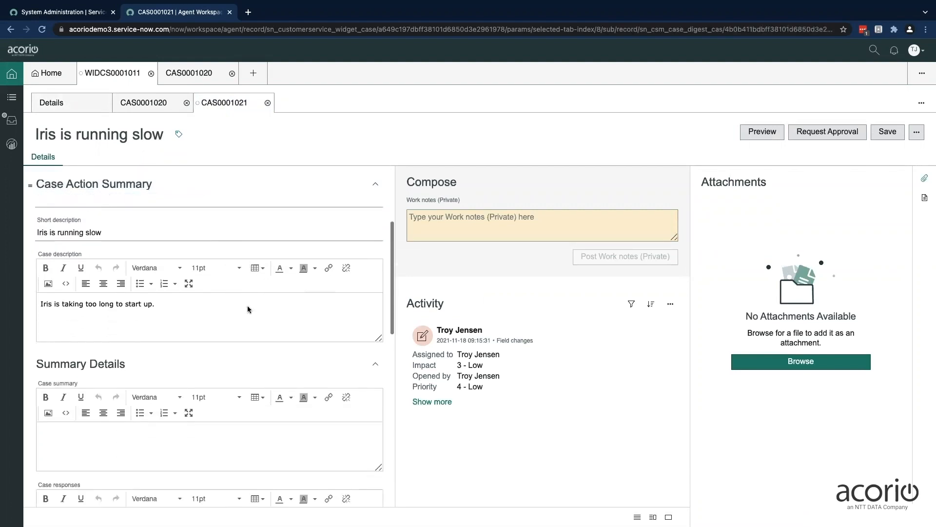
left_click(156, 347)
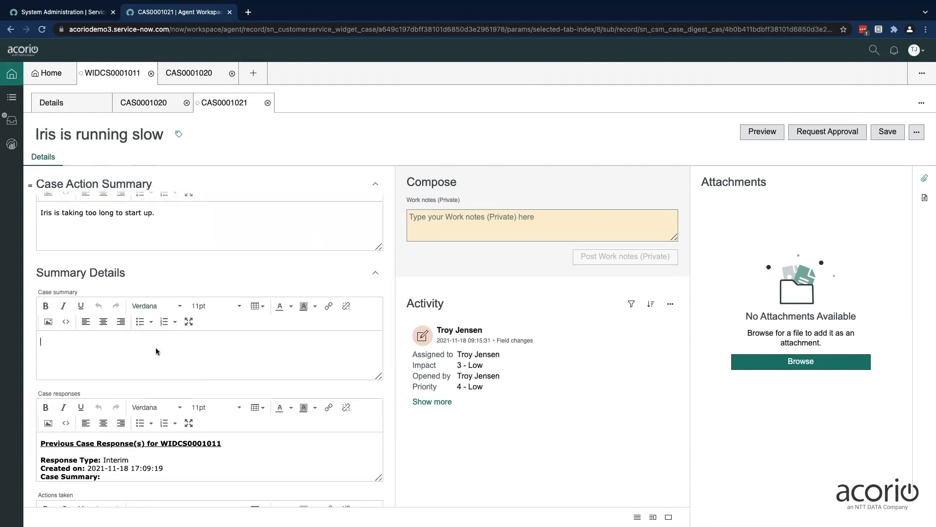
type("Server successfully rebooted. All should be good now.")
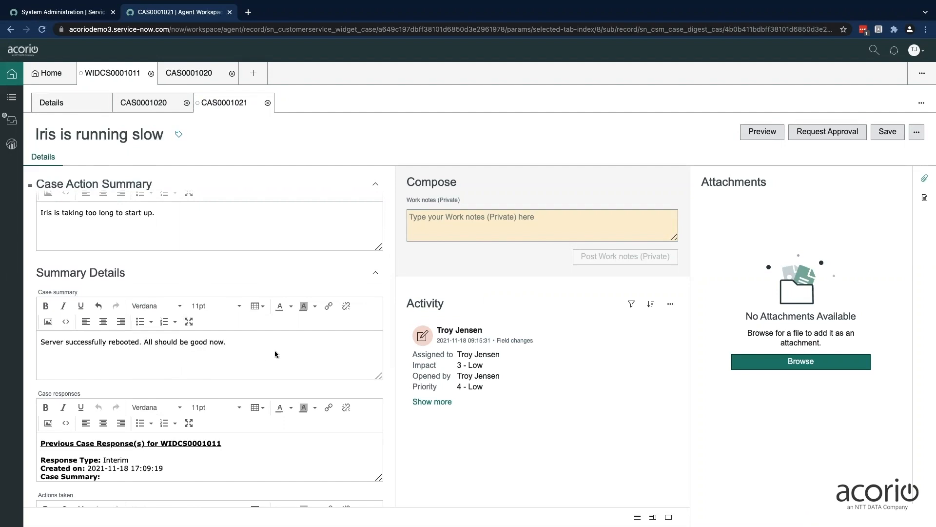
Enlarge the case responses field and examine the type, creation date and summary of each previous response
scroll(275, 354, "down", 3)
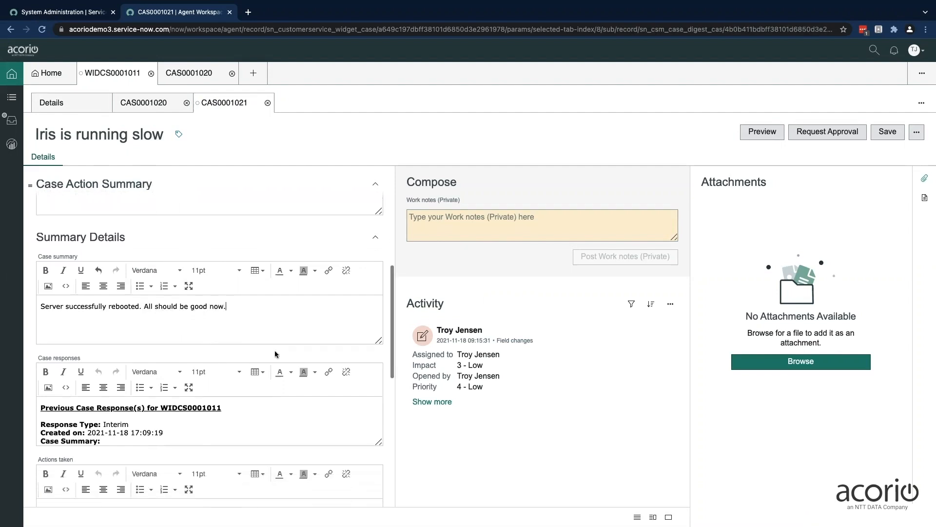
left_click_drag(378, 365, 378, 412)
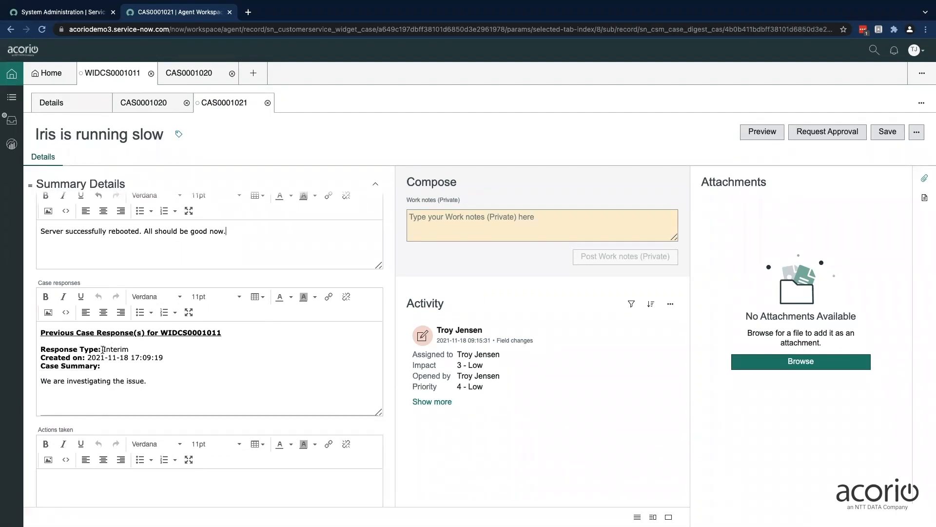
scroll(112, 353, "down", 5)
scroll(120, 357, "down", 1)
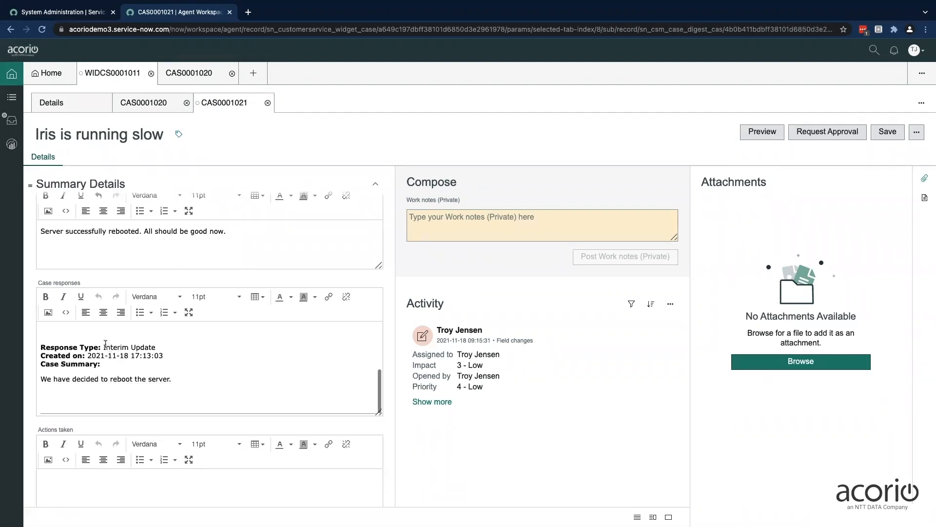
Enter "Server is done rebooting." under the actions taken
scroll(161, 420, "down", 2)
left_click(147, 416)
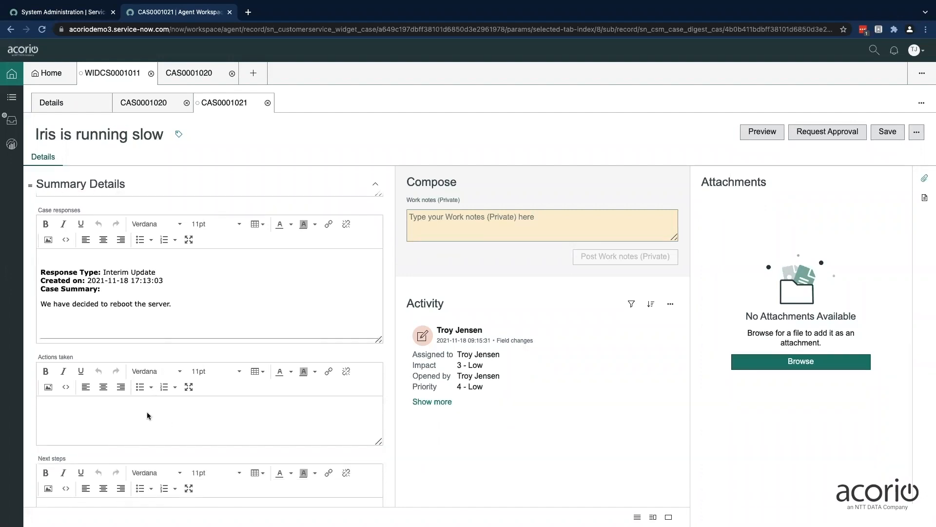
type("Server is done rebooting.")
Request approval for the Final case action summary and approve it
scroll(390, 389, "up", 10)
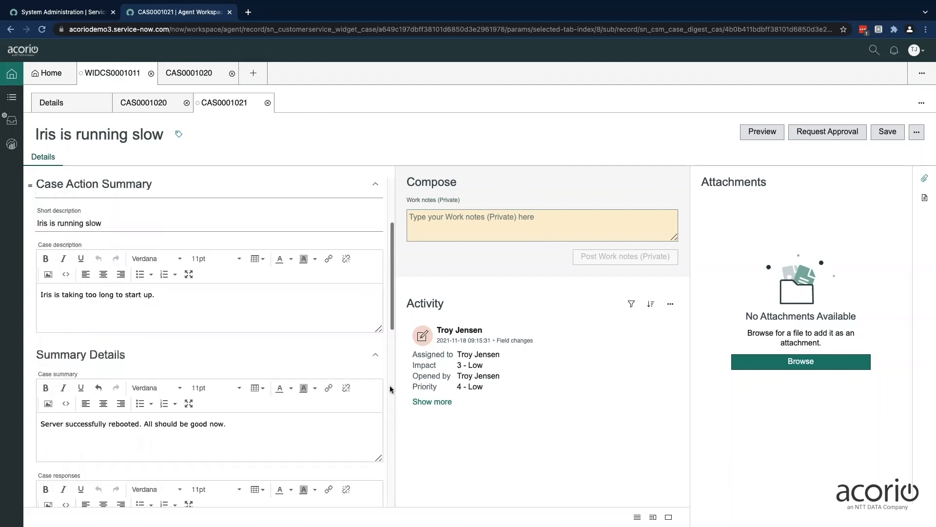
left_click(837, 133)
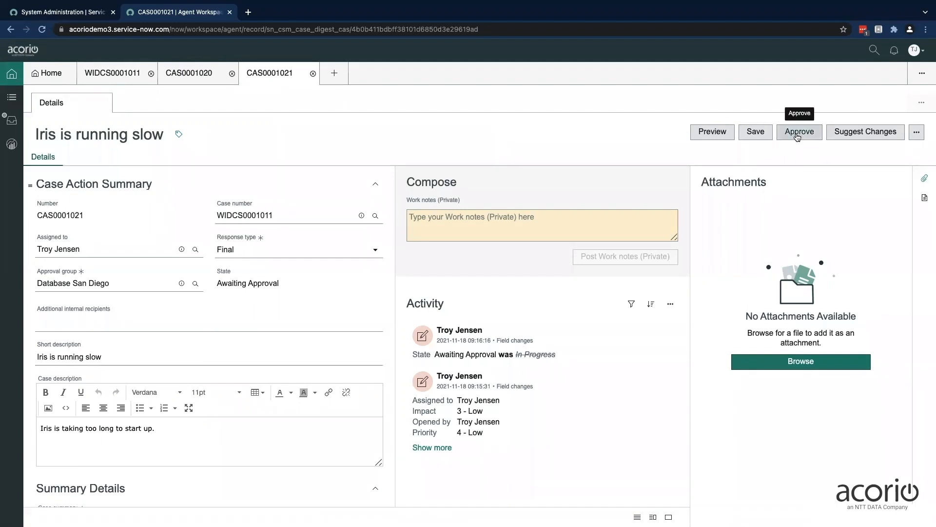
left_click(797, 134)
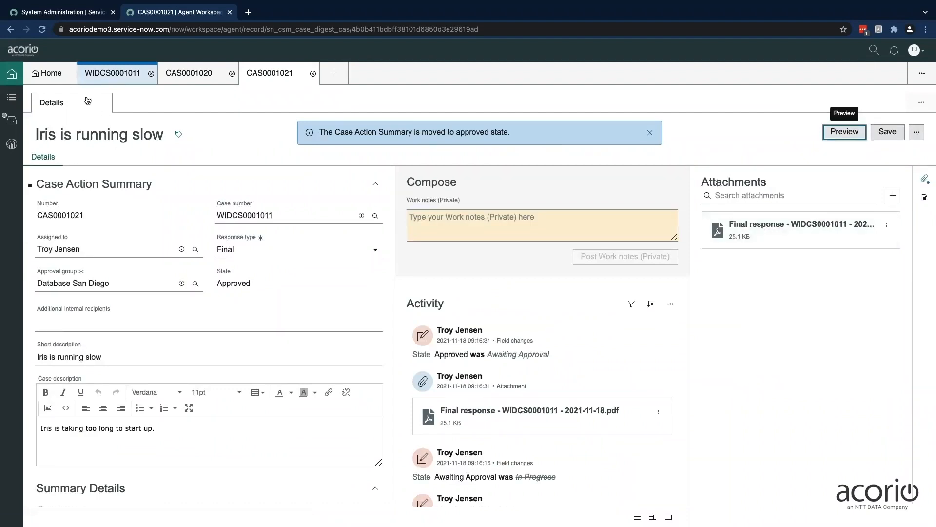
Return to the widget case's details, reload the page, and check the case action summaries and the attached response file
left_click(104, 74)
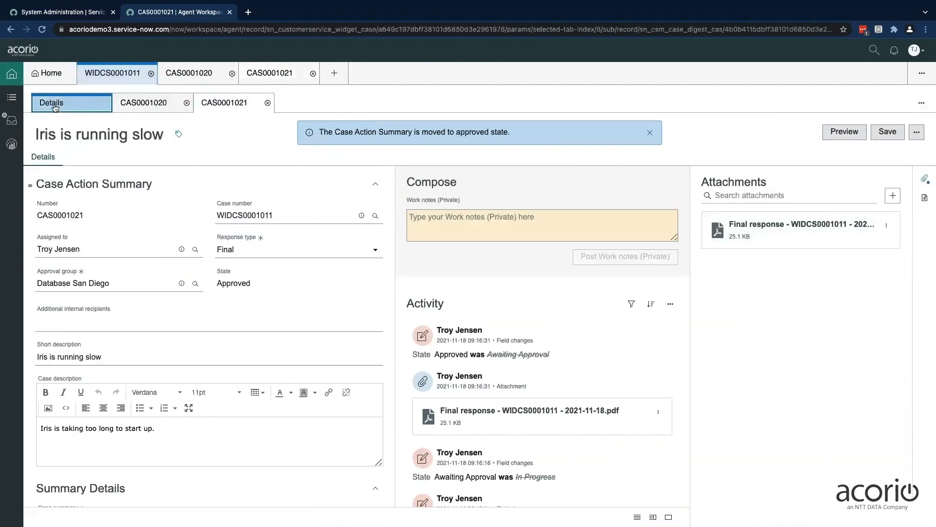
left_click(42, 30)
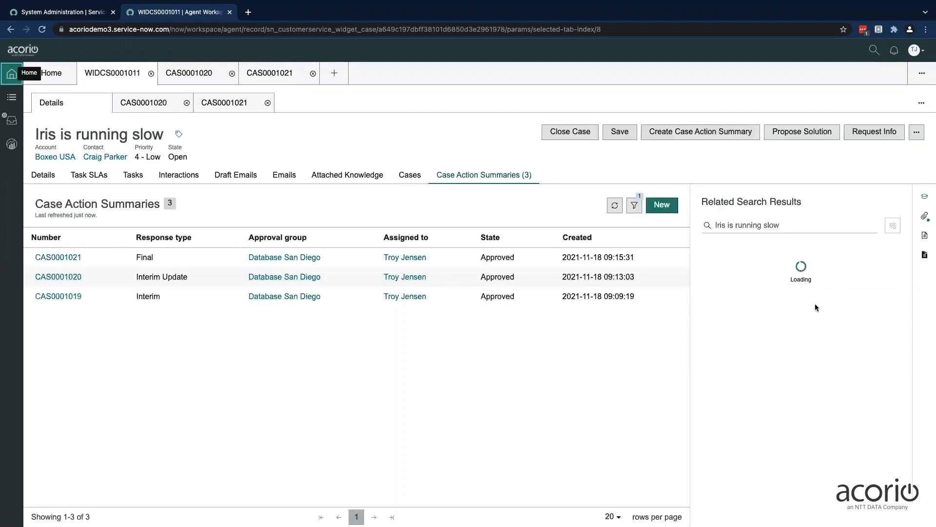
left_click(925, 217)
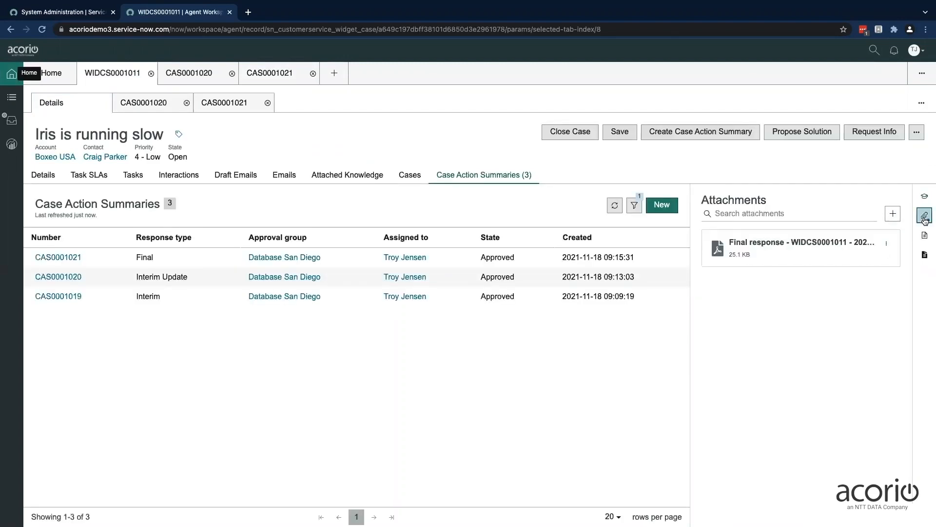
Open the Final response PDF from the case's attachments in the customer portal and examine its summary and previous case responses
key("ctrl+Right")
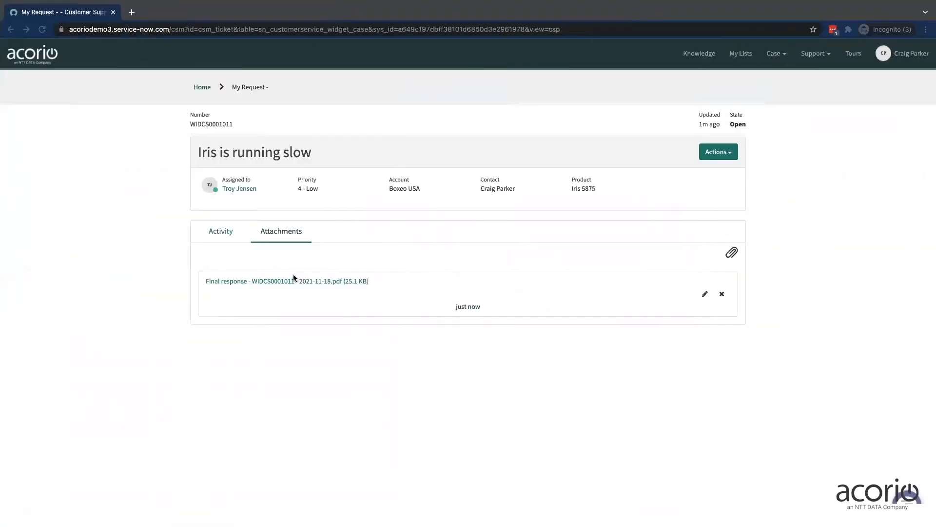
left_click(292, 280)
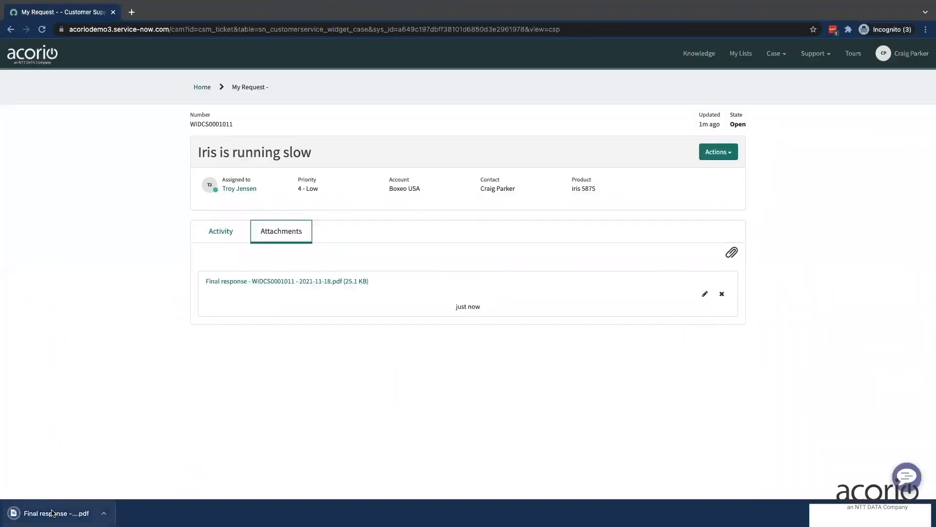
left_click(53, 513)
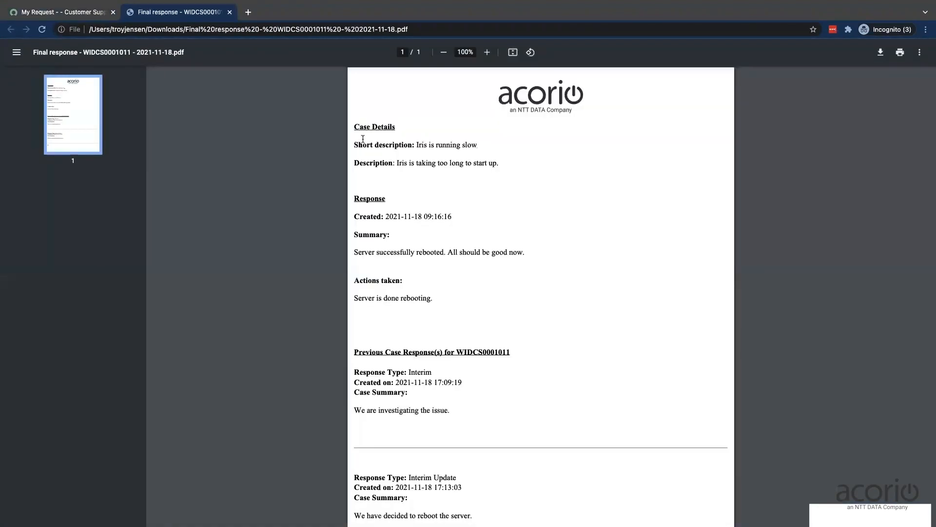
left_click_drag(357, 251, 507, 251)
scroll(473, 298, "down", 3)
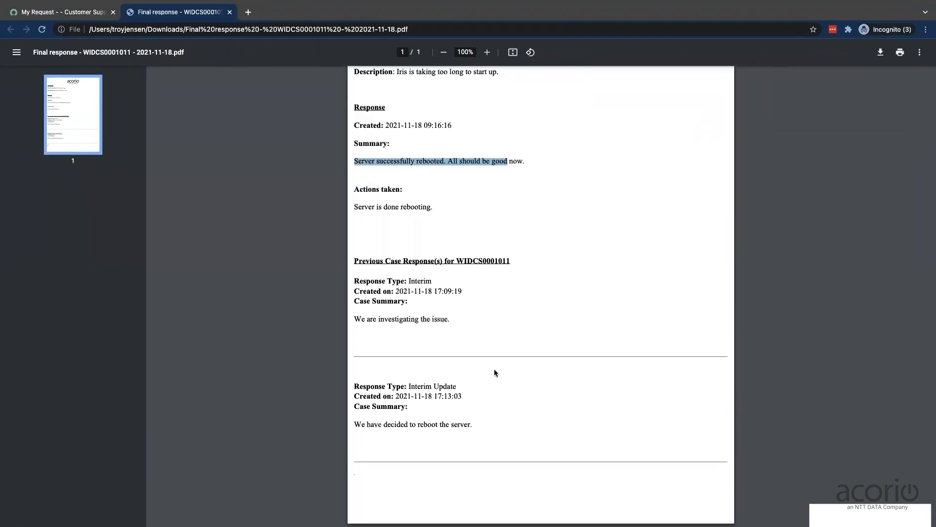
Review the Final response PDF's case details, response and previous case responses once more, and close the PDF
scroll(529, 318, "up", 1)
scroll(529, 318, "down", 1)
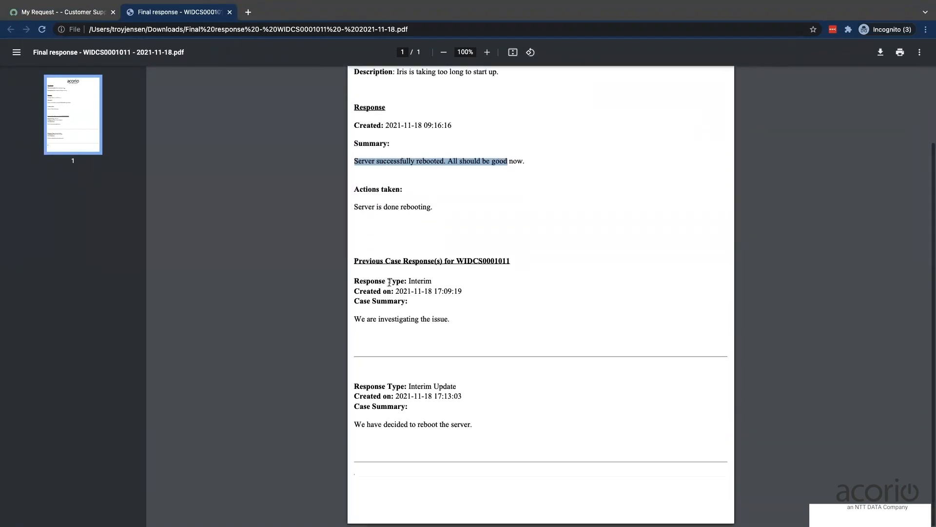
scroll(529, 319, "up", 3)
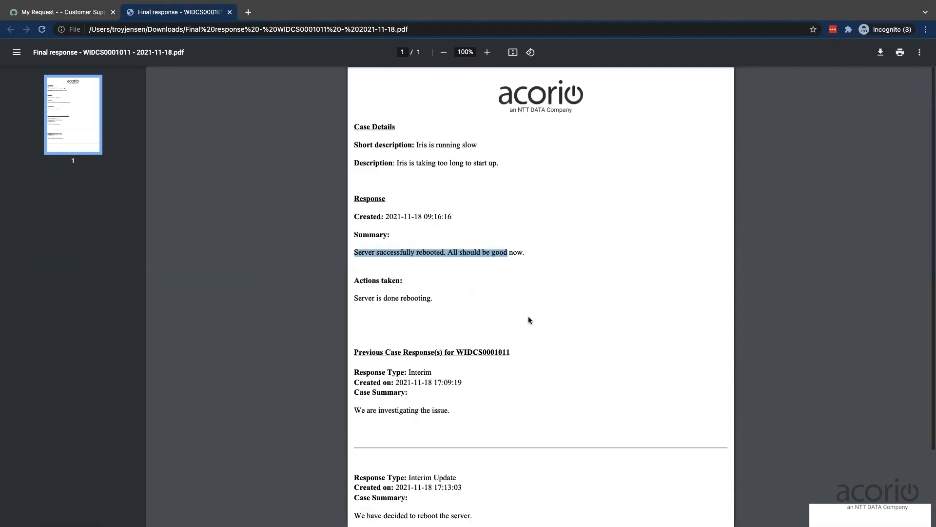
left_click(518, 304)
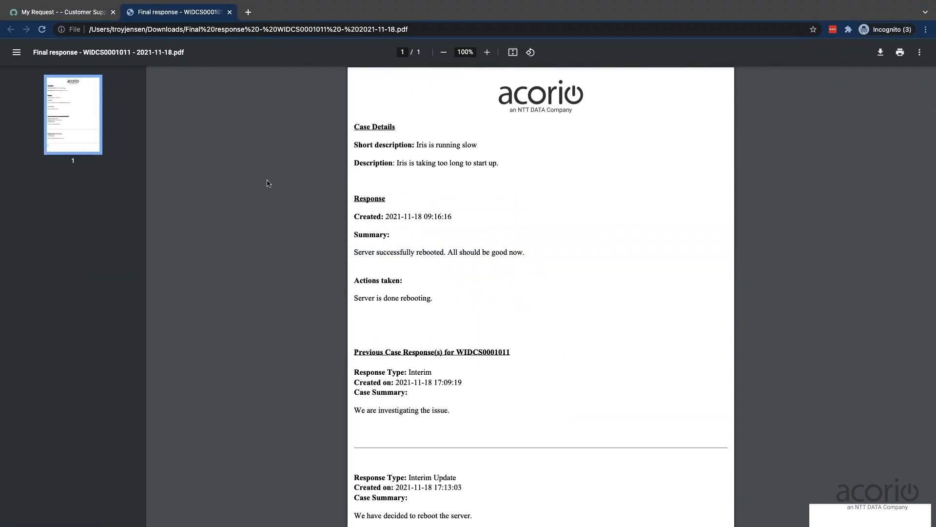
left_click(230, 12)
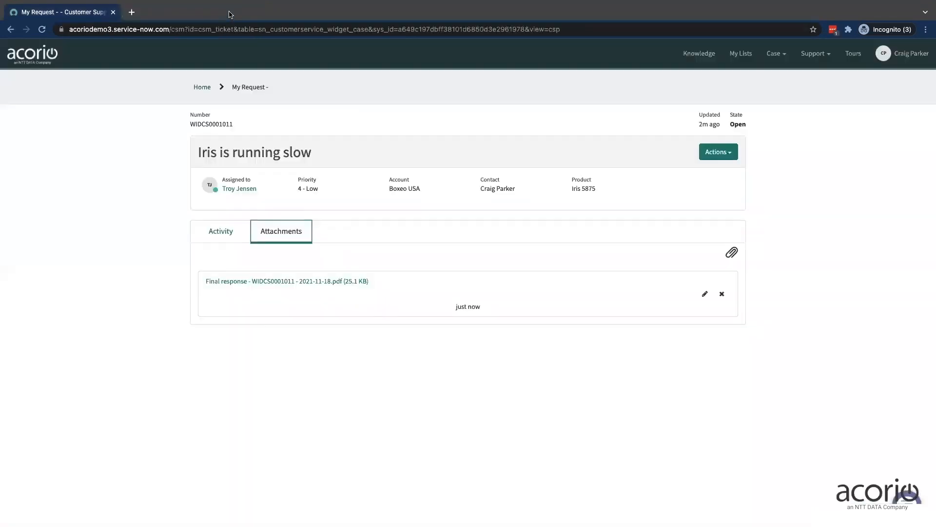
Open the case's activity history in the customer portal and examine the posted response files
left_click(219, 230)
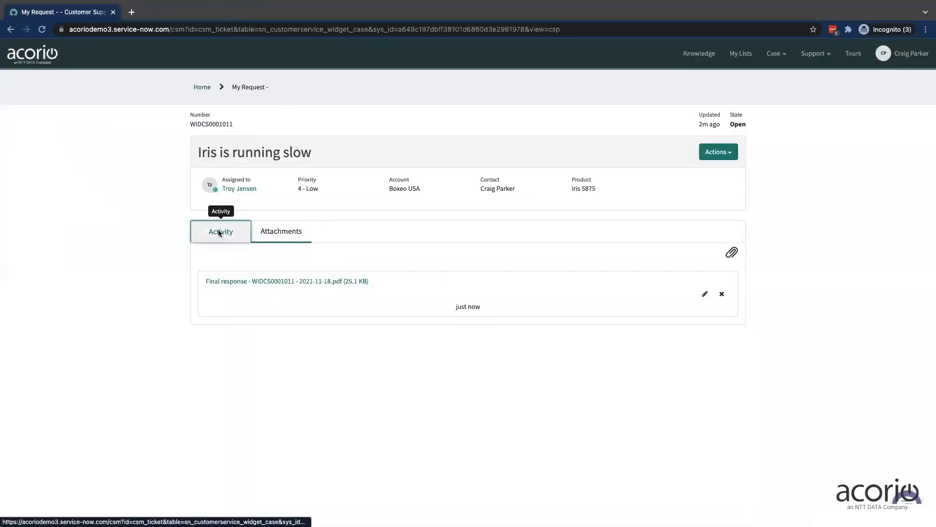
scroll(181, 372, "down", 4)
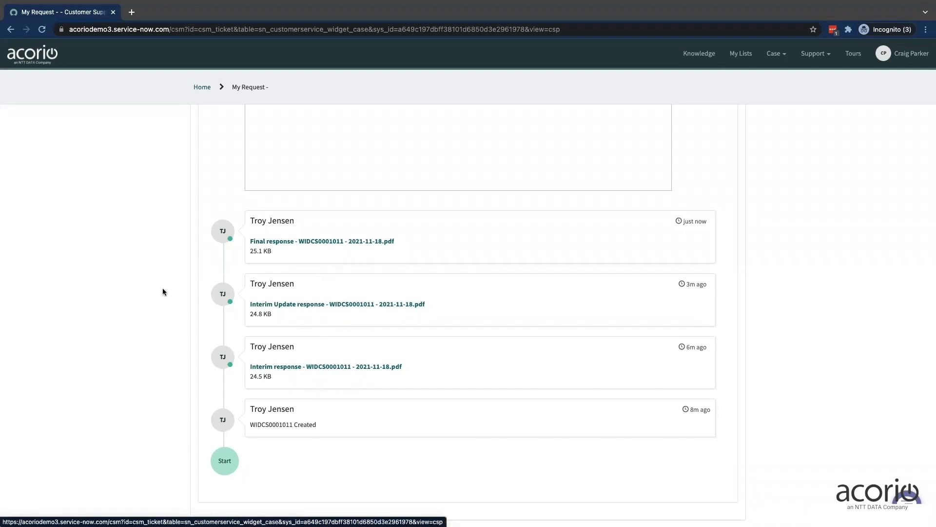
scroll(163, 291, "up", 2)
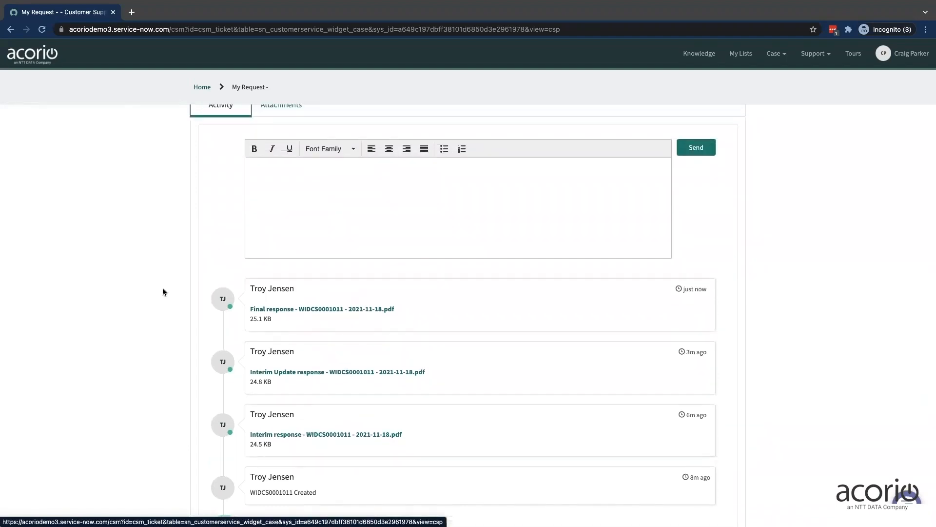